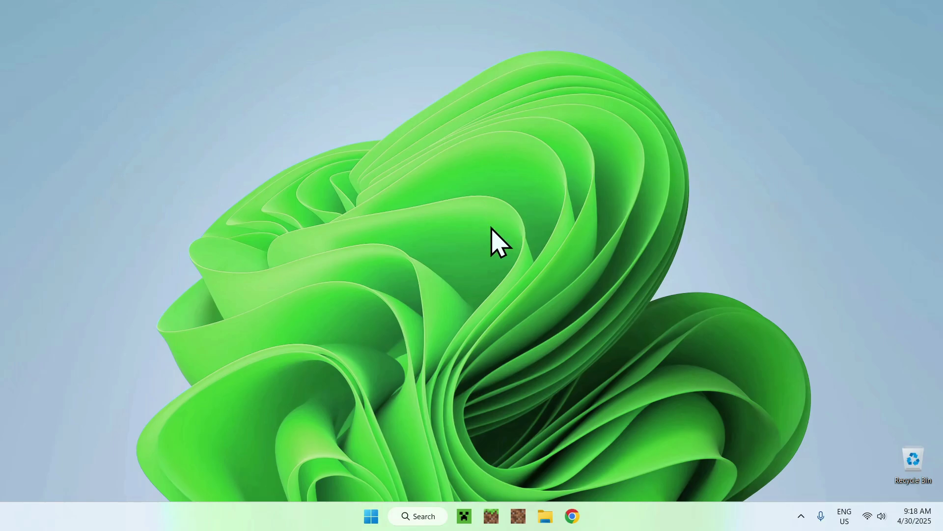
- Launch Chrome and run a Google search for 'Modrinth'
left_click(573, 516)
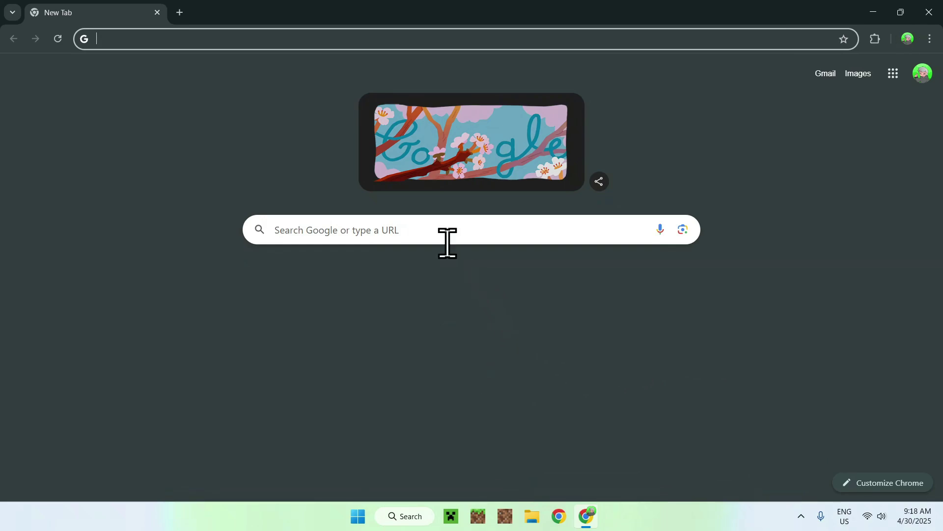
left_click(421, 229)
type("Modrinth")
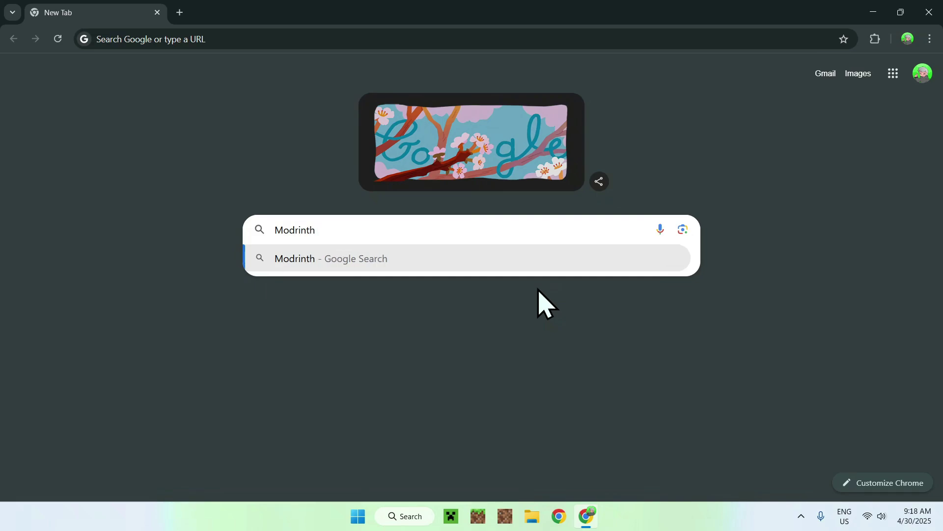
key("Return")
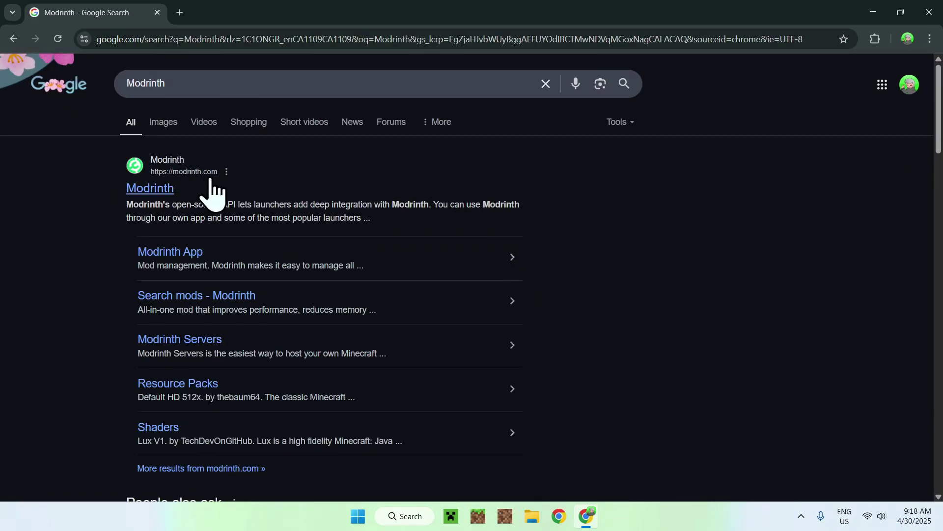
- Go to modrinth.com from the results and browse its Shaders category
left_click(152, 189)
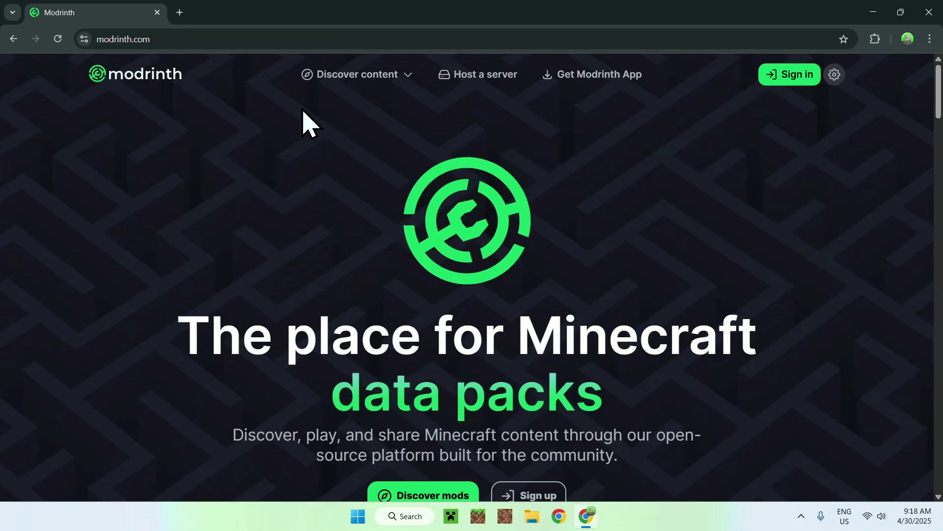
mouse_move(340, 80)
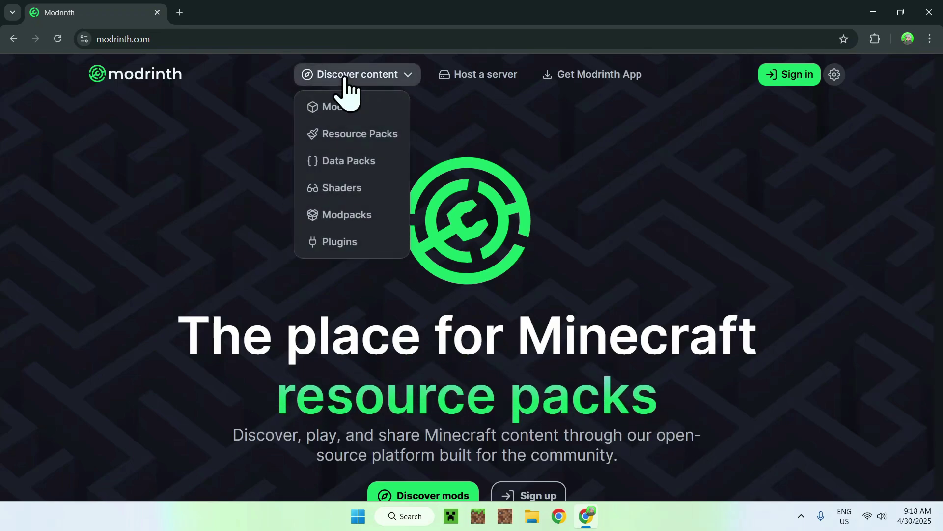
left_click(376, 190)
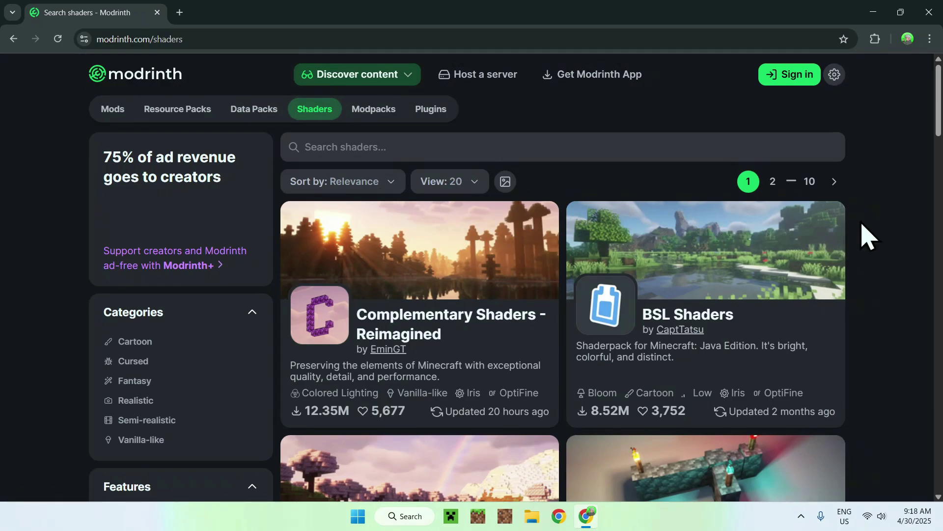
- Scroll through the shader list showing Complementary Shaders - Reimagined and BSL Shaders
scroll(868, 236, "down", 2)
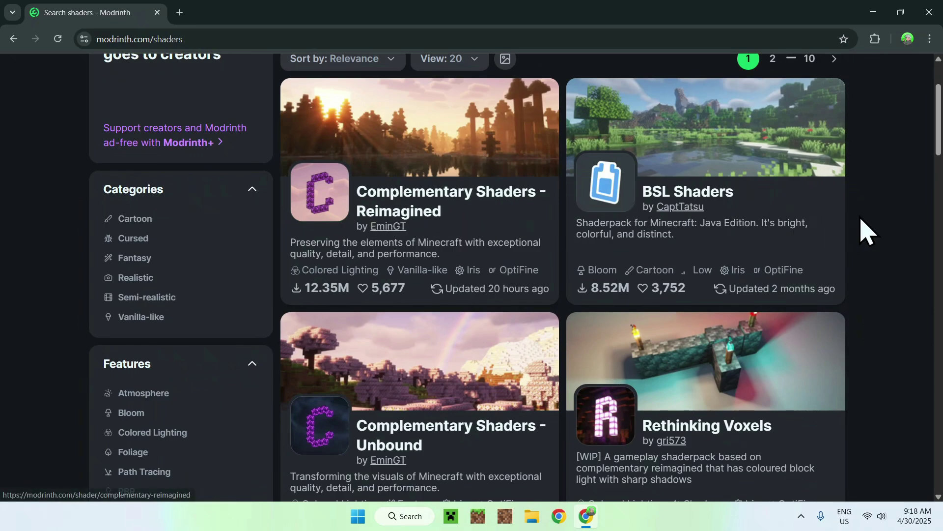
scroll(872, 219, "down", 1)
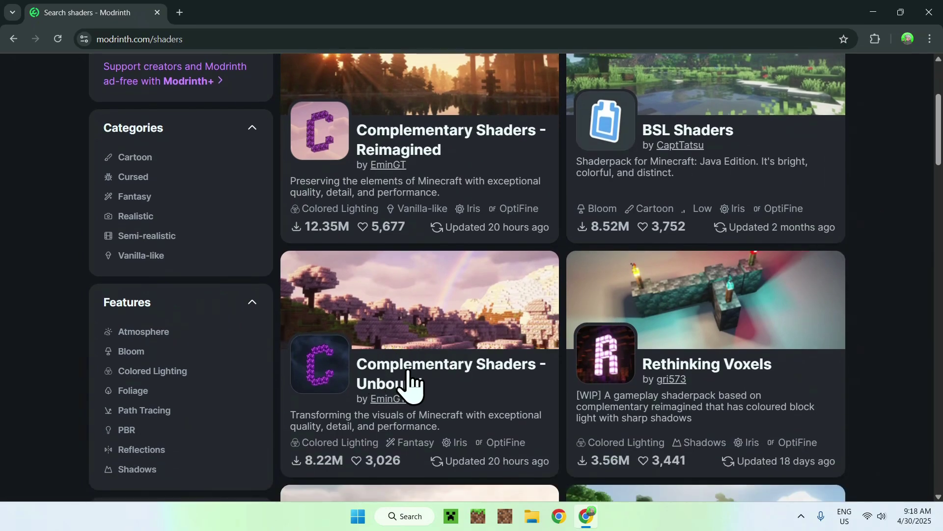
scroll(877, 280, "up", 3)
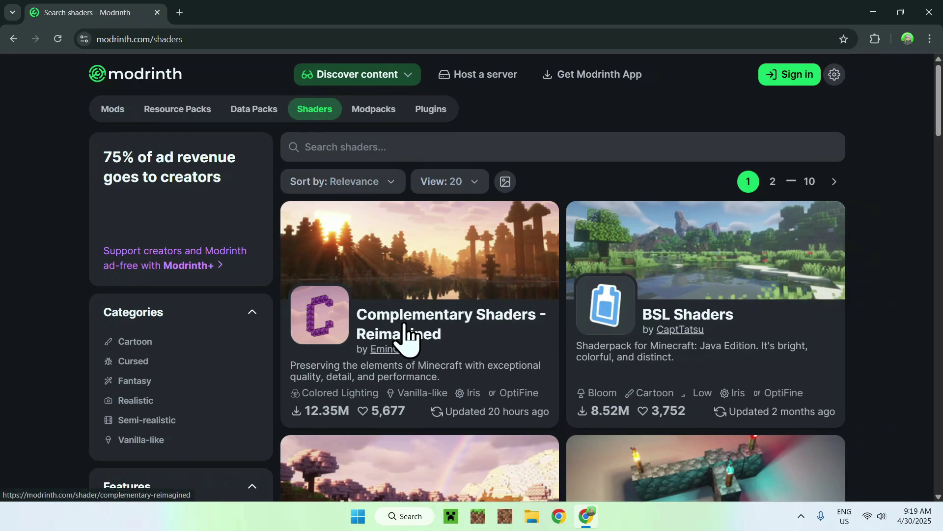
scroll(404, 334, "down", 3)
scroll(405, 337, "up", 3)
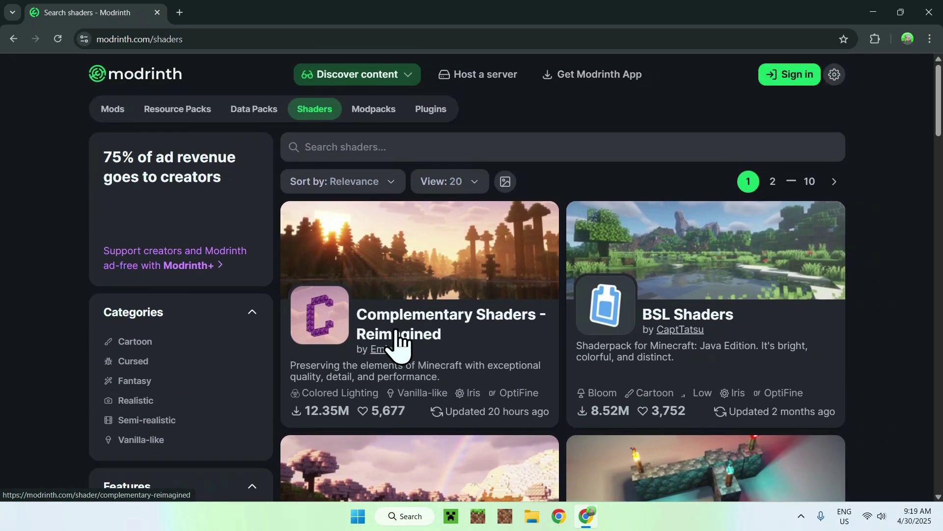
left_click(563, 149)
left_click(558, 185)
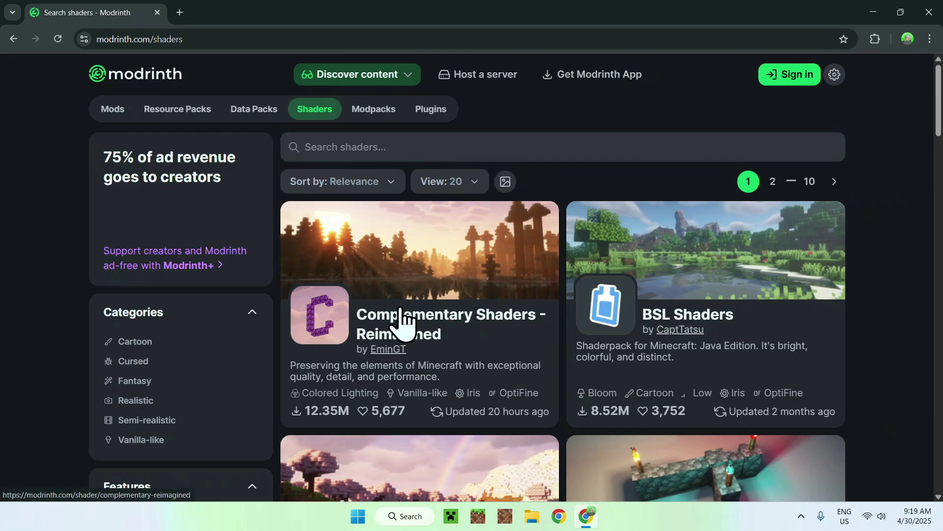
- Download ComplementaryReimagined_r5.5.1.zip from the Complementary Shaders - Reimagined Versions page
left_click(398, 330)
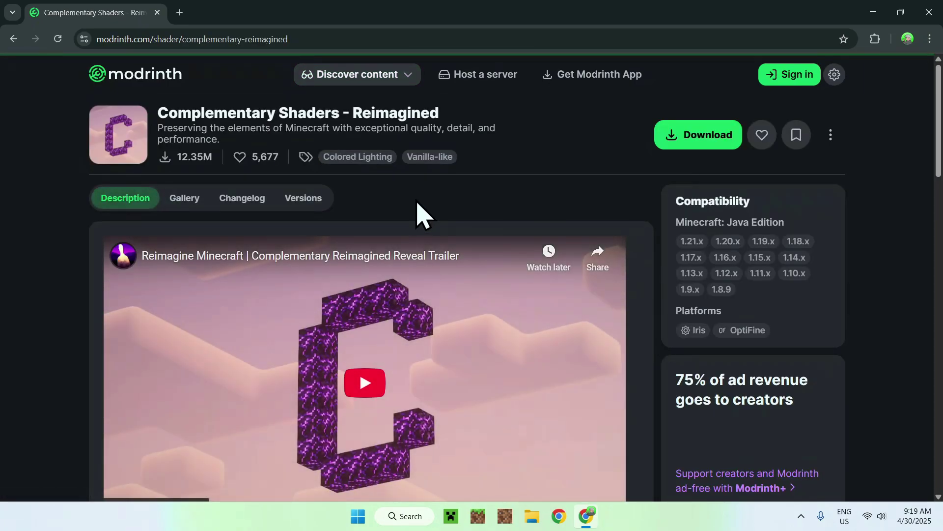
left_click(302, 198)
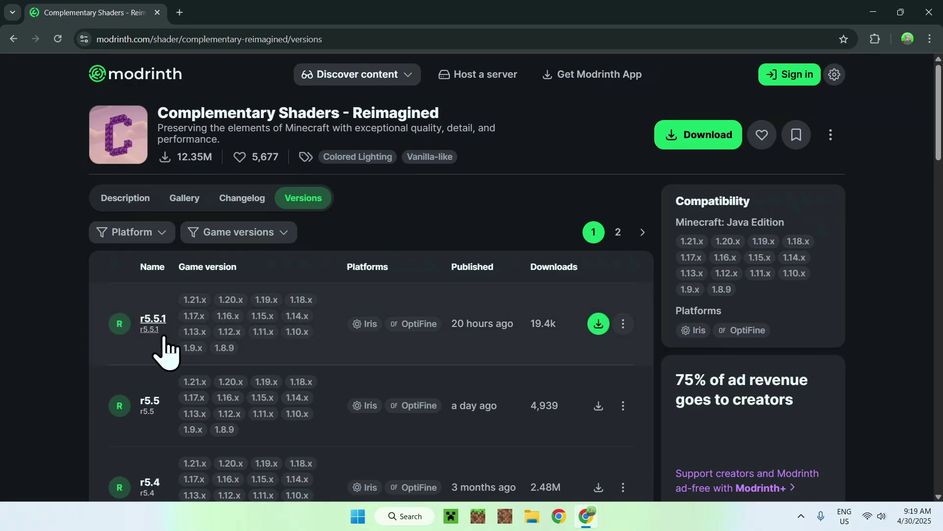
left_click(599, 323)
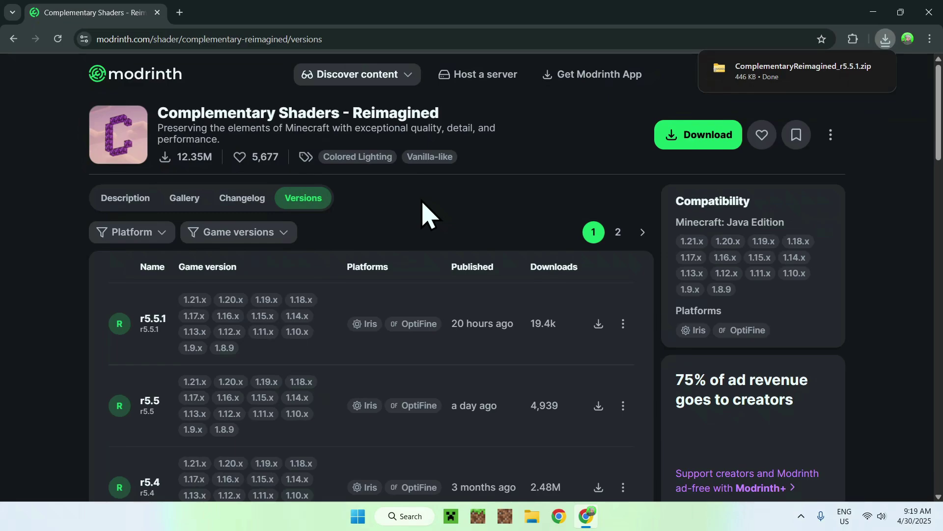
mouse_move(330, 88)
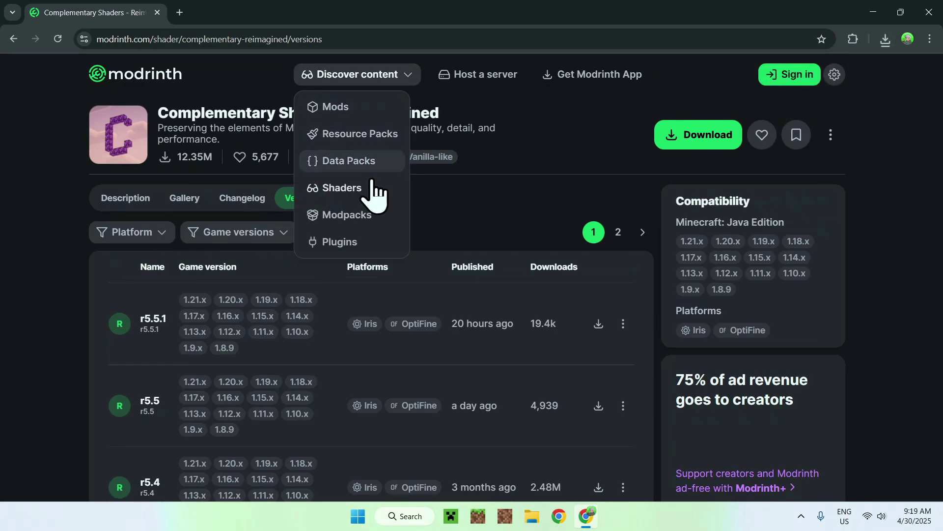
left_click(377, 188)
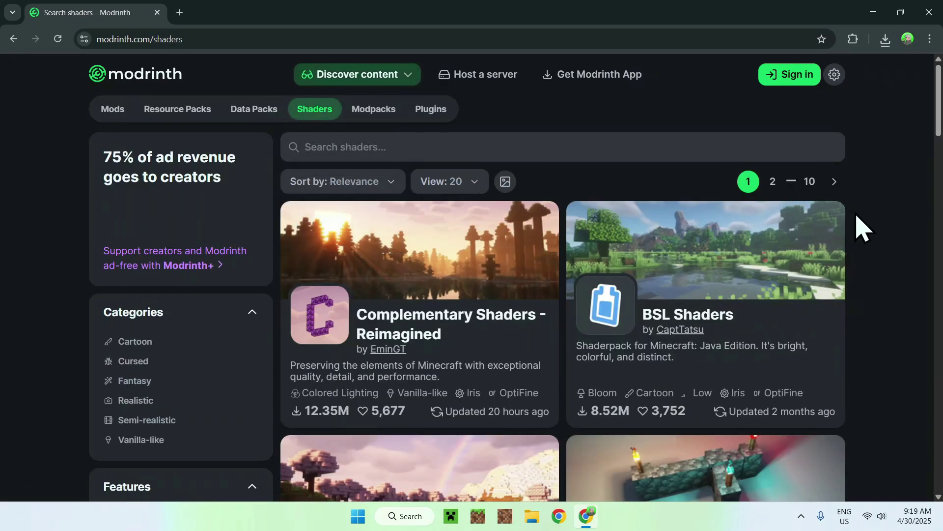
- Download the r5.5.1 zip of Complementary Shaders - Unbound from its Versions page
scroll(863, 228, "down", 2)
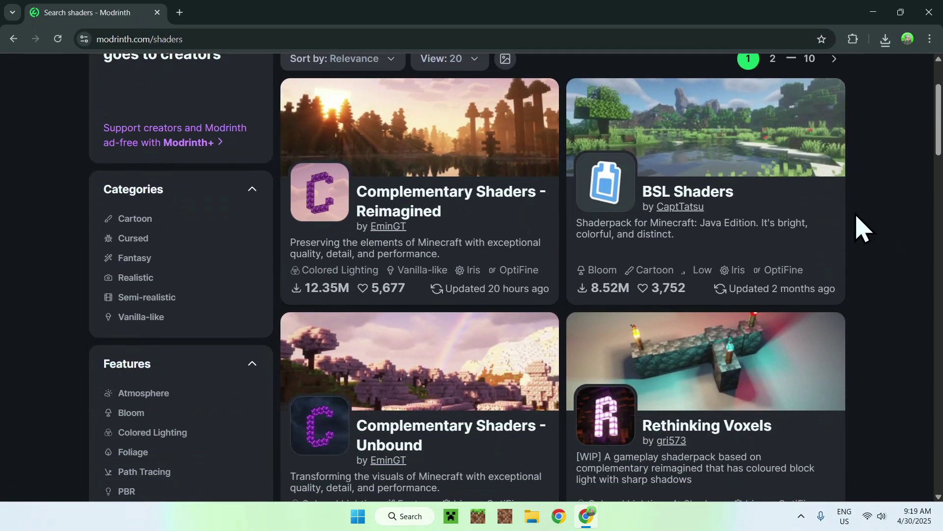
left_click(401, 430)
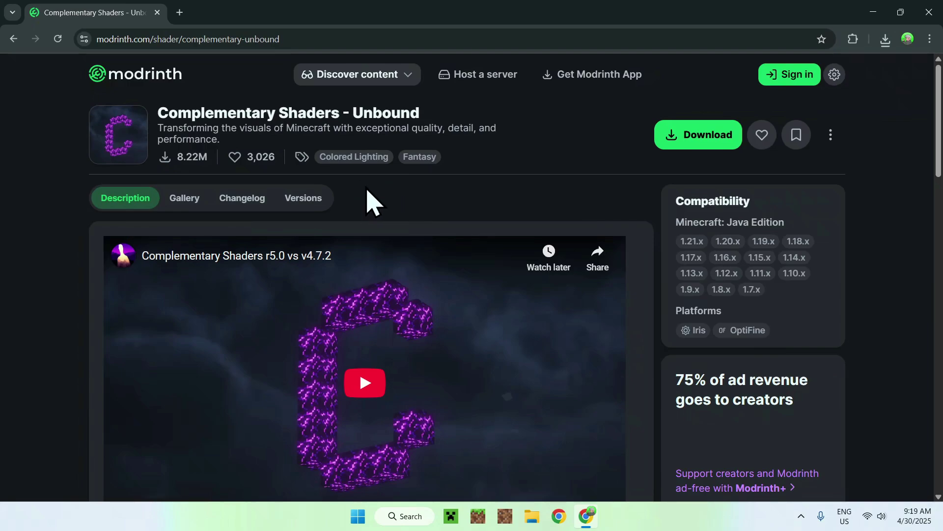
left_click(301, 201)
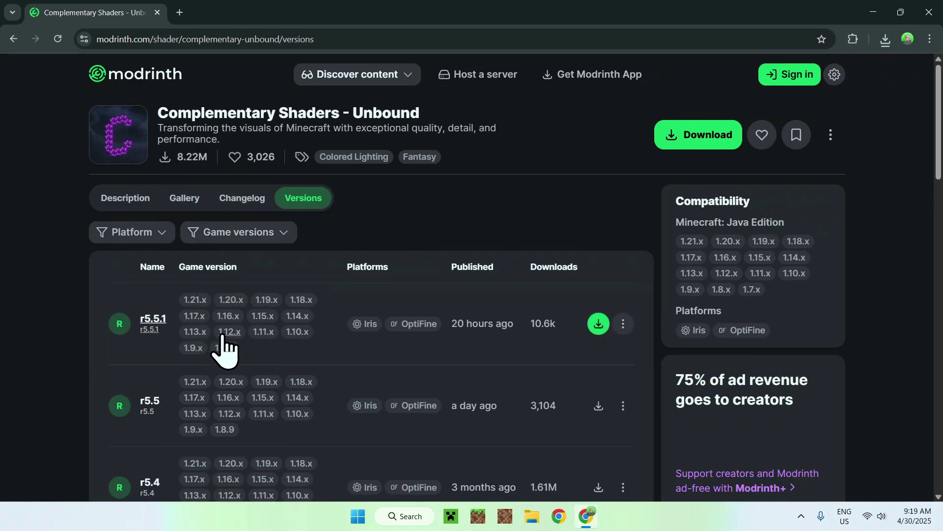
left_click(599, 324)
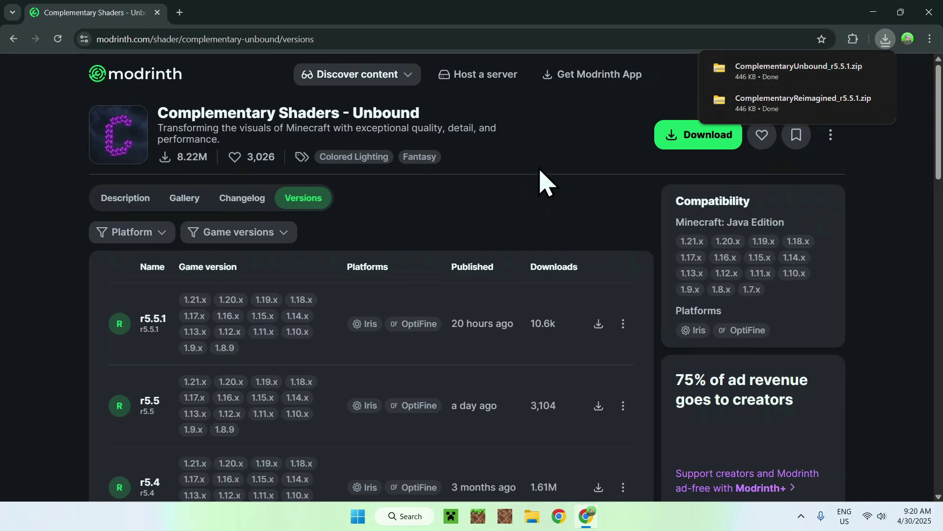
left_click(179, 12)
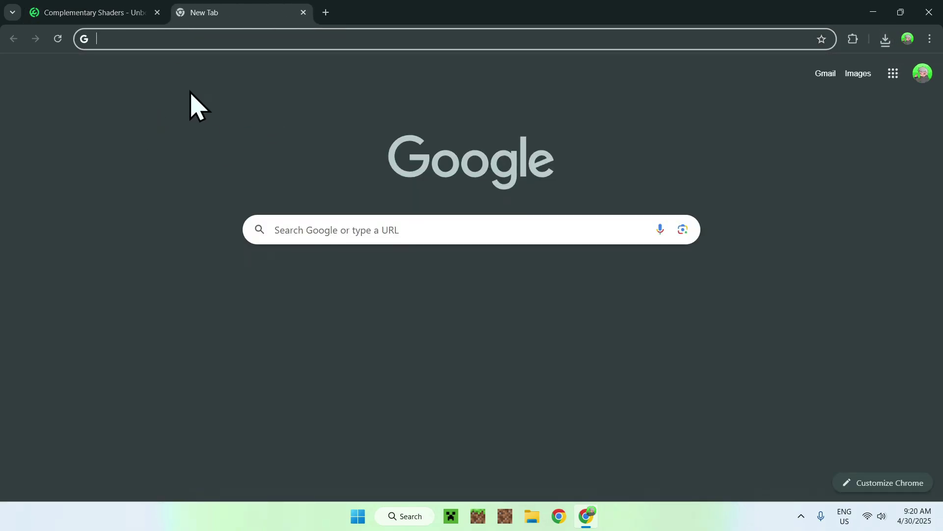
- Search for Iris Shaders and download the universal Iris-Installer-3.2.1.jar from irisshaders.dev
left_click(289, 230)
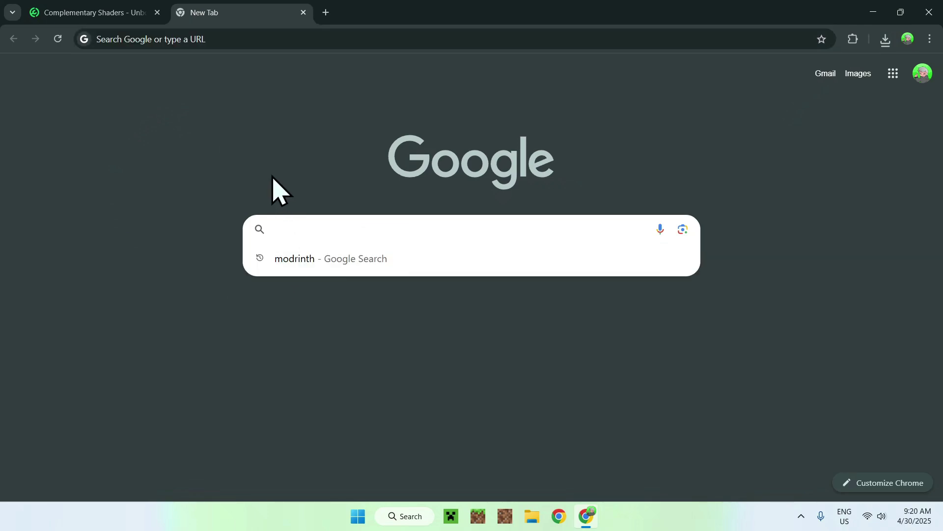
type("Iris Shaders")
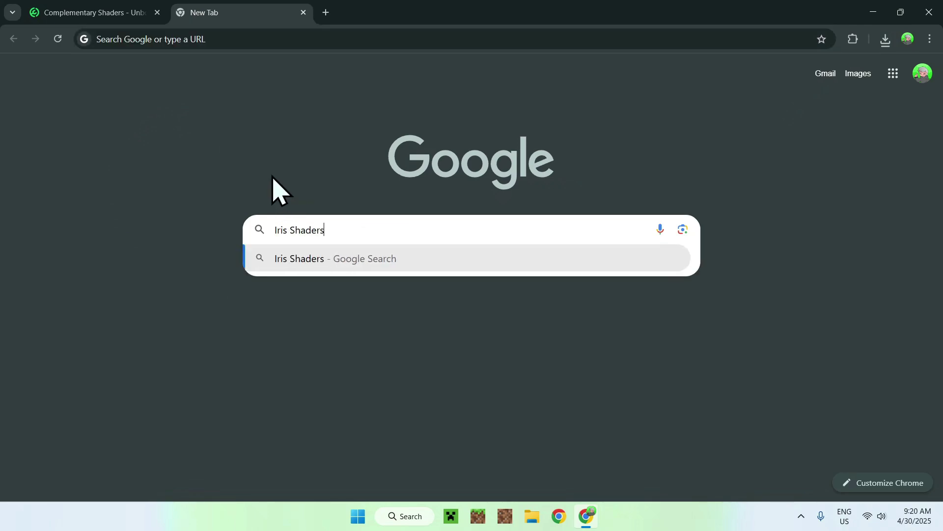
key("Return")
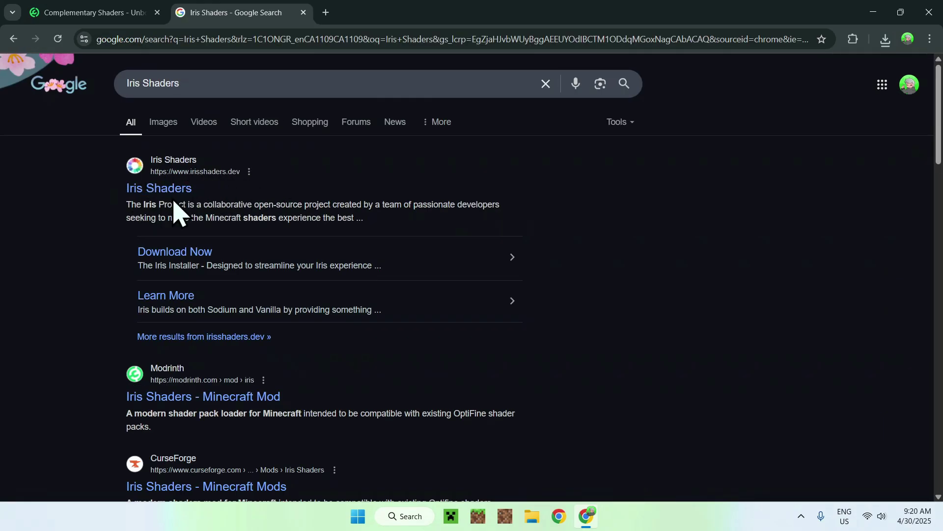
left_click(158, 192)
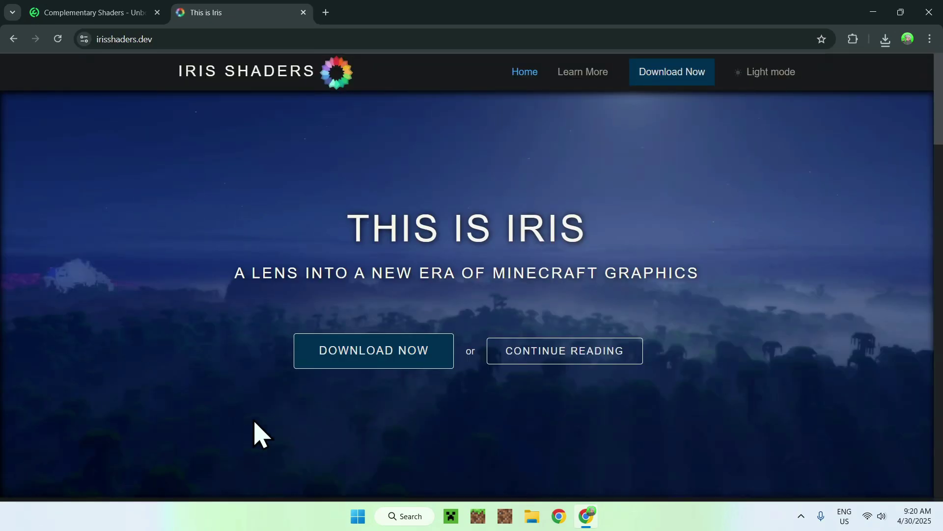
left_click(371, 361)
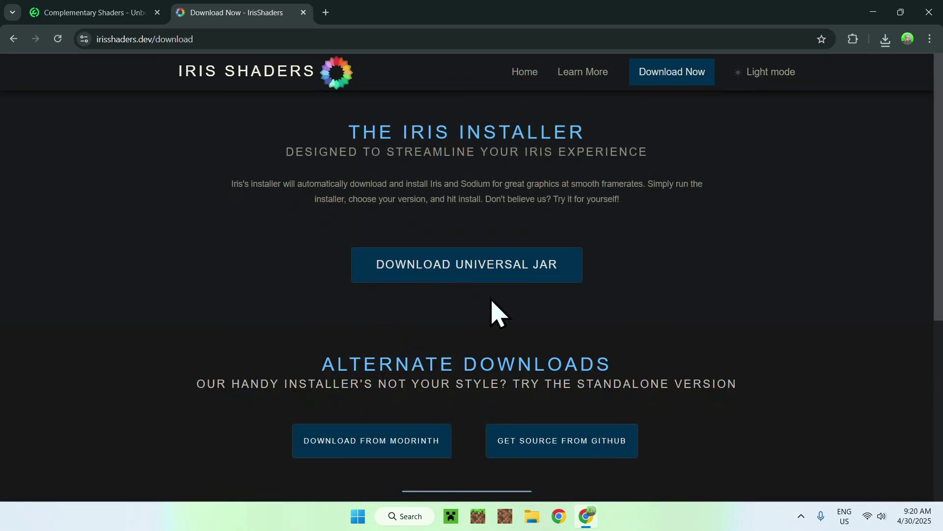
left_click(462, 275)
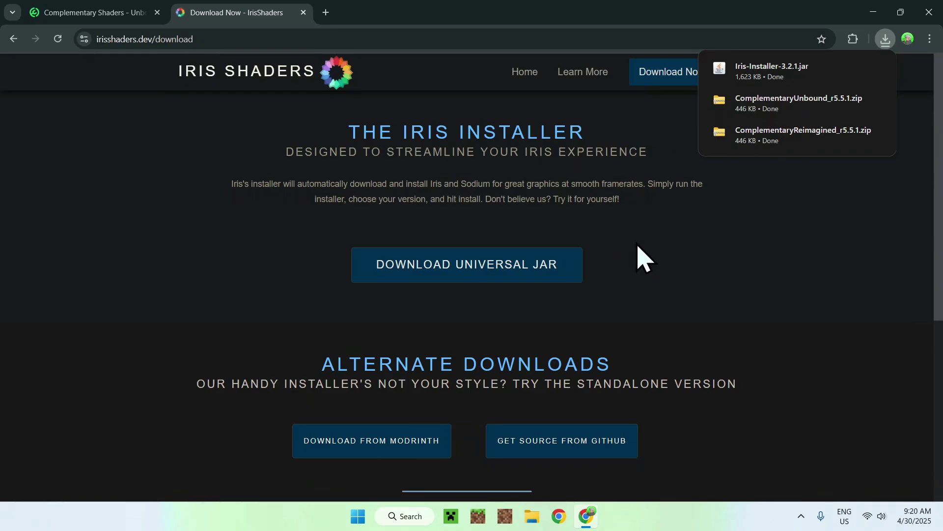
left_click(325, 13)
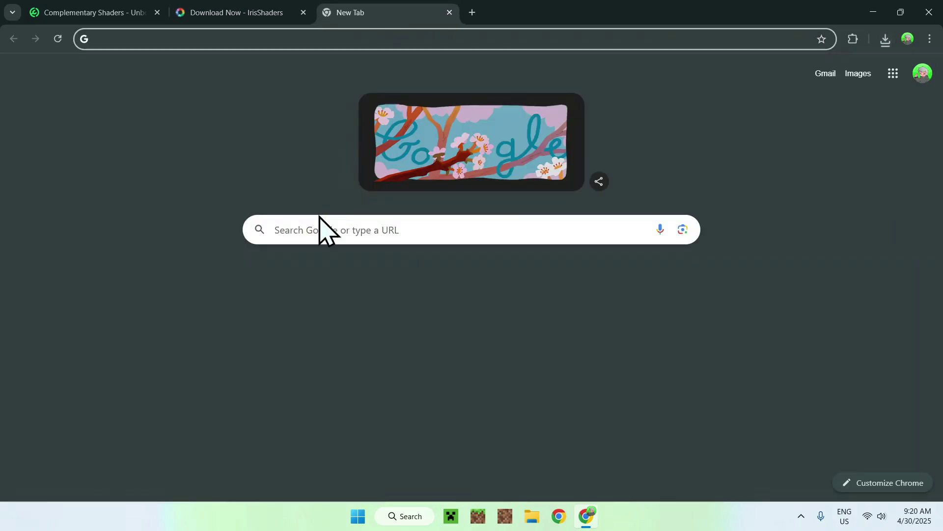
- Search 'JDK 24' and show Oracle's JDK 24 Windows downloads, accepting cookies
left_click(299, 229)
type("JDK 24")
key("Return")
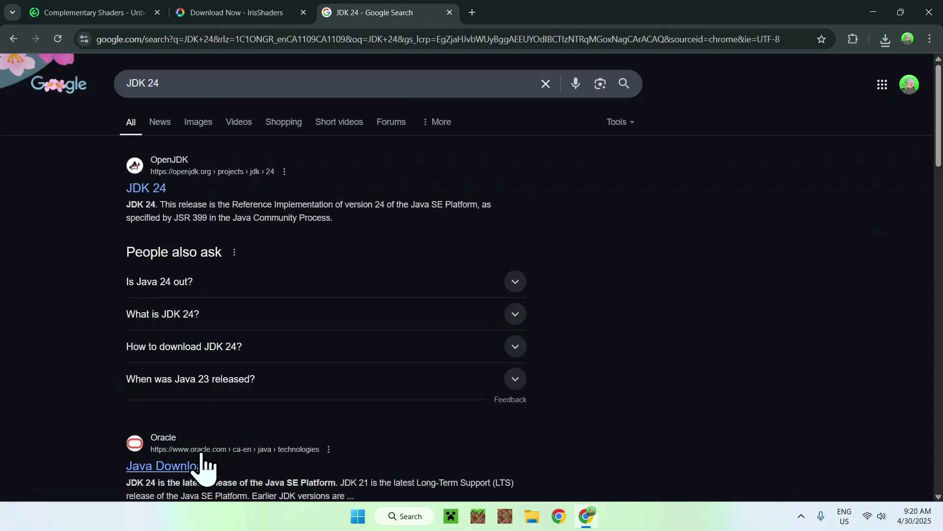
left_click(171, 473)
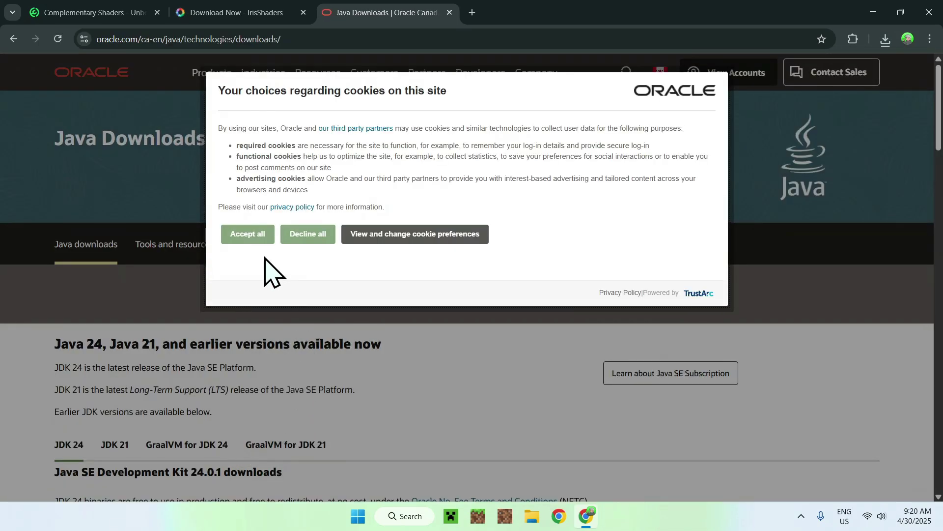
left_click(236, 238)
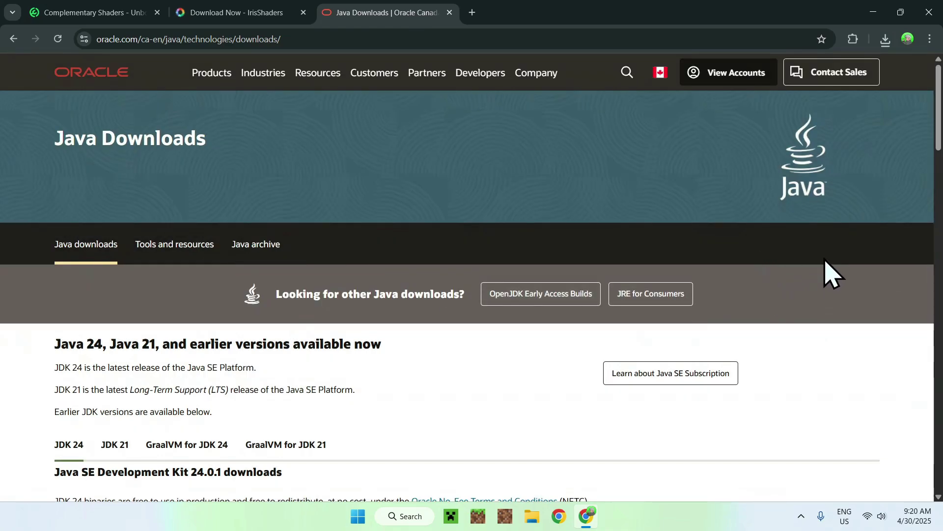
scroll(809, 253, "down", 3)
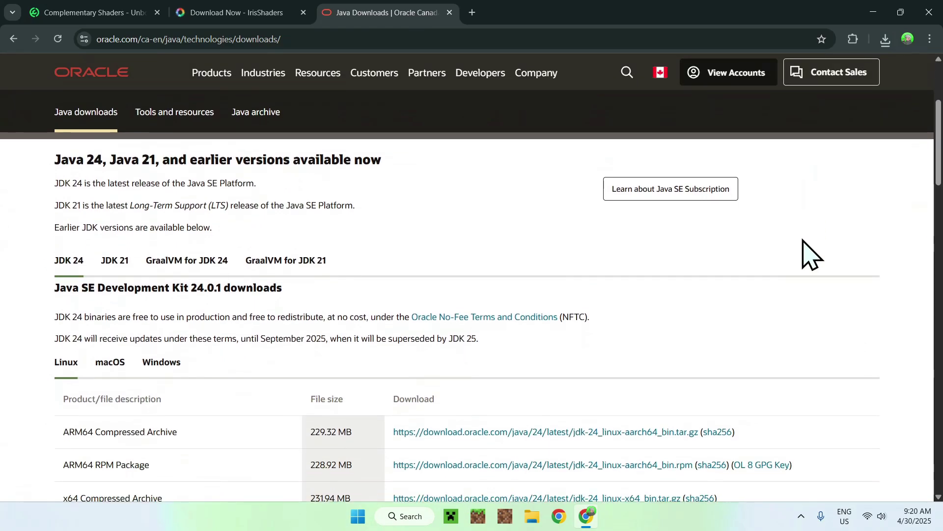
left_click(166, 380)
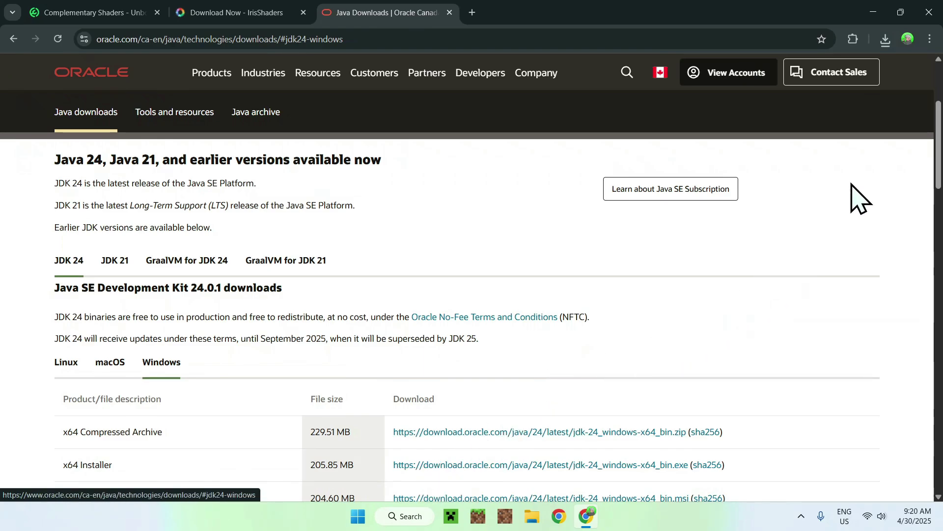
- Check recent downloads, close Chrome, and view the Downloads folder in File Explorer
left_click(887, 42)
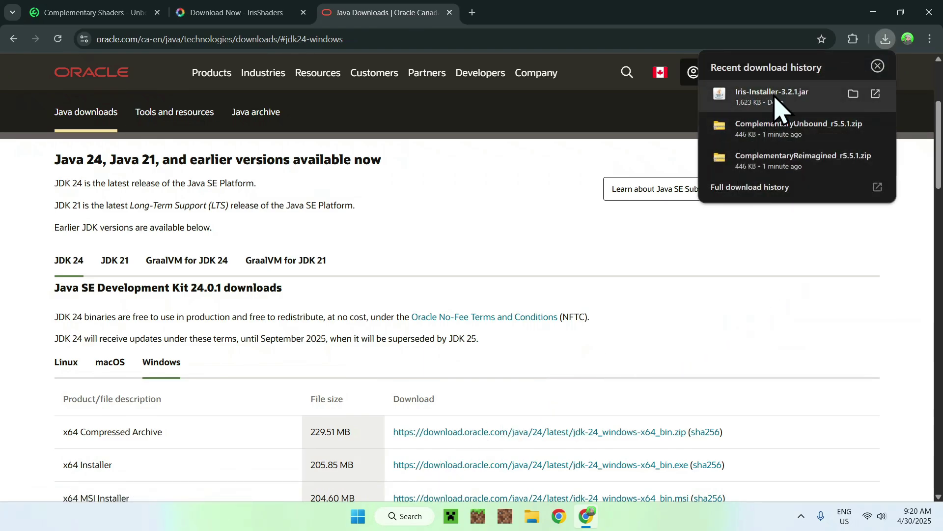
left_click(469, 245)
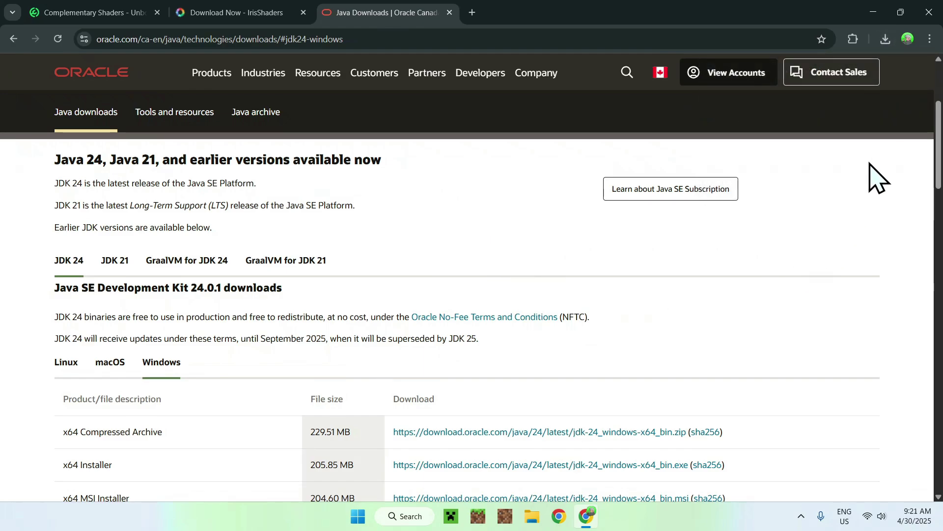
left_click(930, 13)
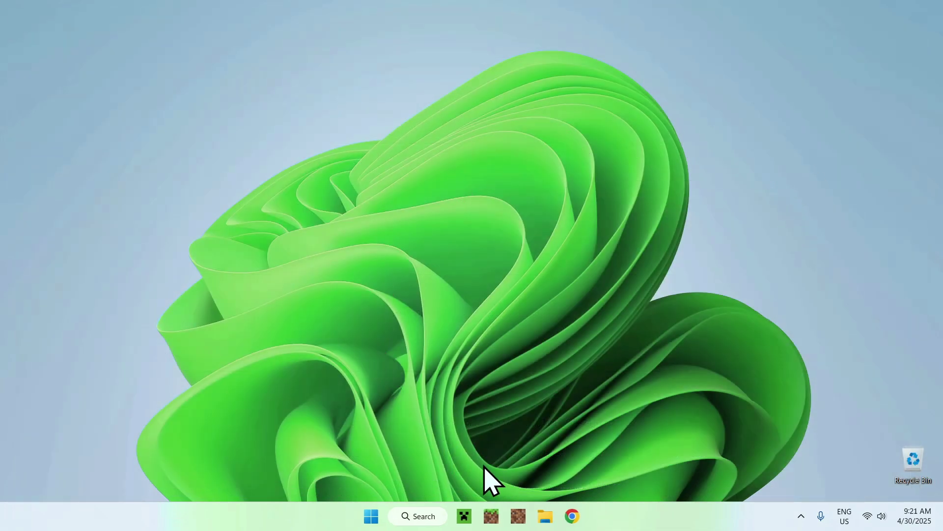
left_click(546, 515)
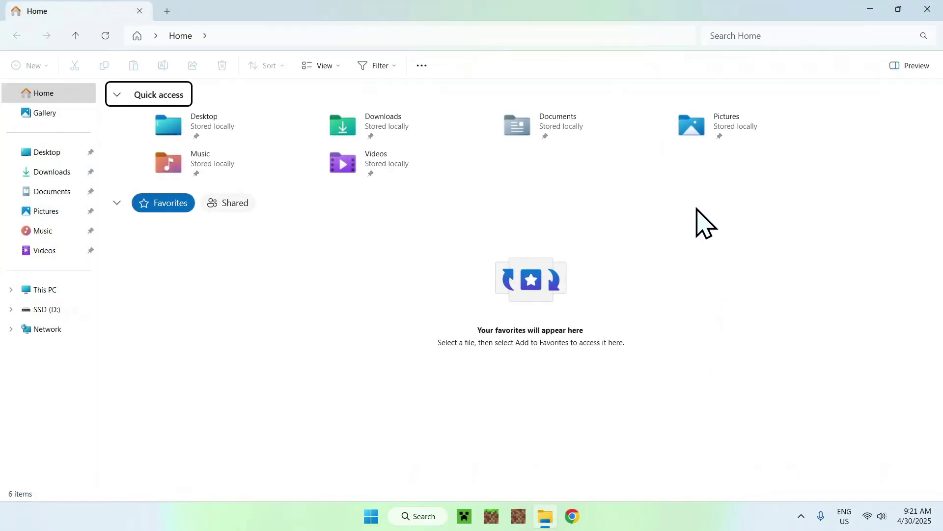
left_click(32, 173)
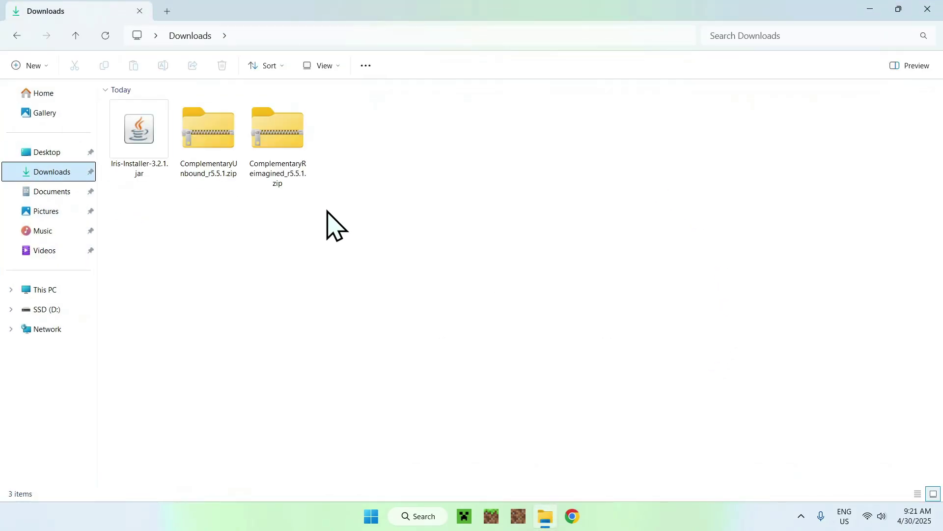
- Run Iris-Installer-3.2.1.jar and install Iris Only for Minecraft 1.21.5 into .minecraft
left_click(158, 176)
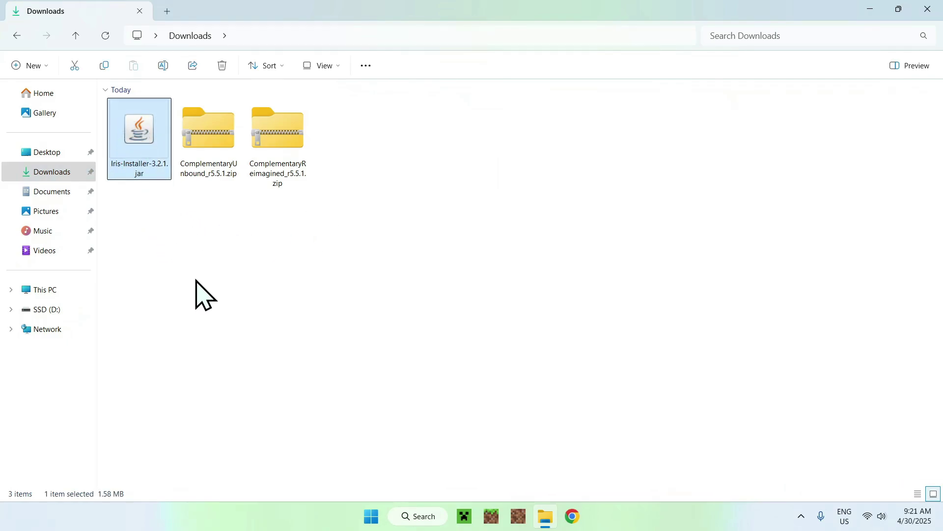
left_click(456, 212)
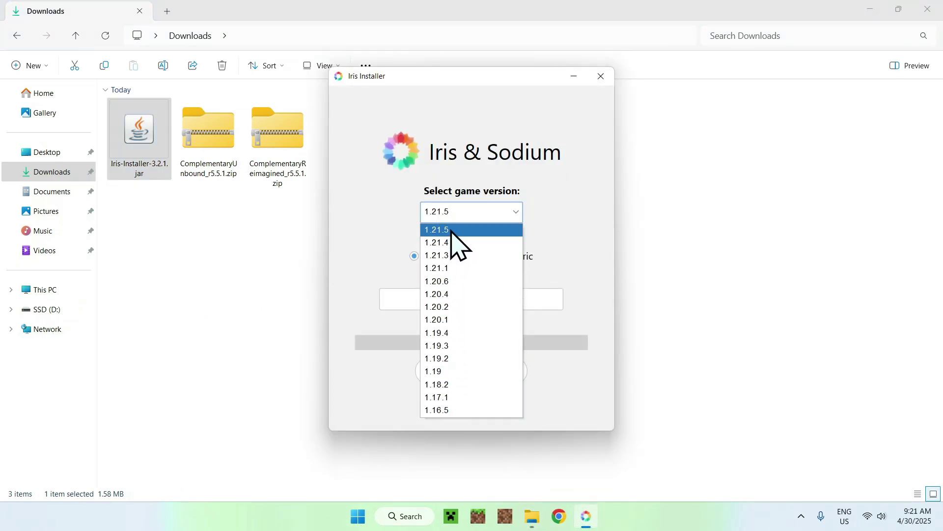
left_click(453, 230)
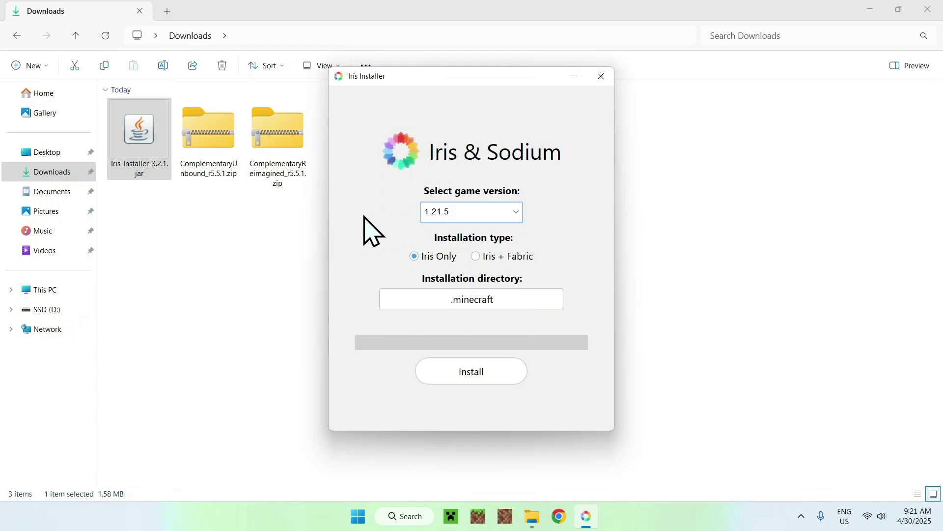
left_click(469, 379)
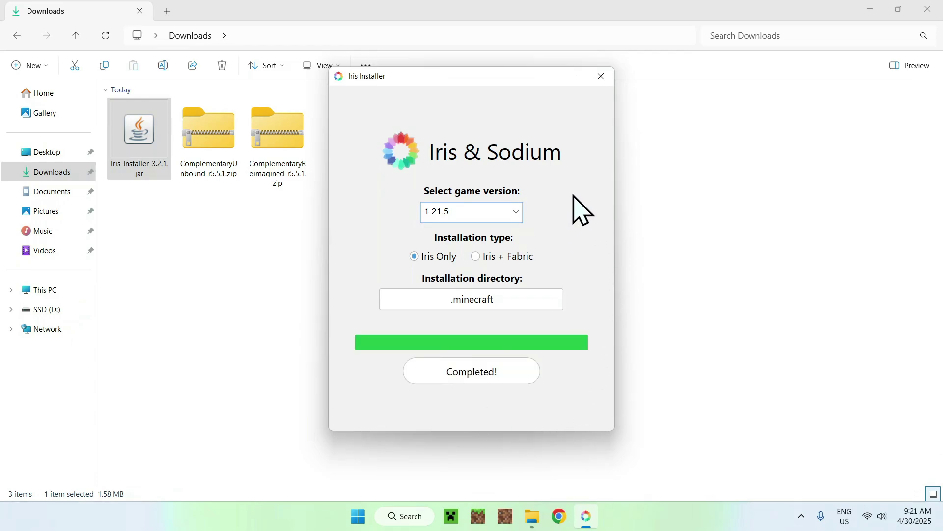
left_click(601, 76)
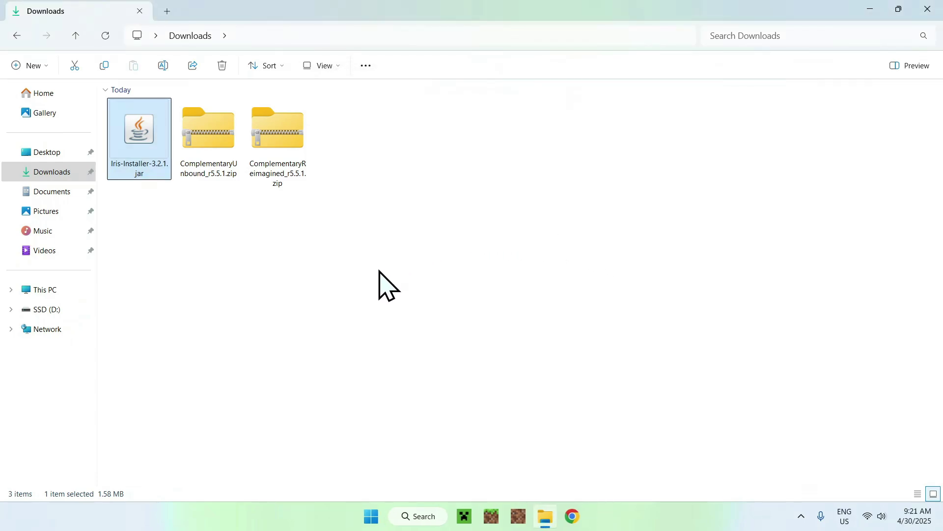
- Show the Minecraft Launcher's Installations tab with the Iris & Sodium for 1.21.5 profile
left_click(464, 517)
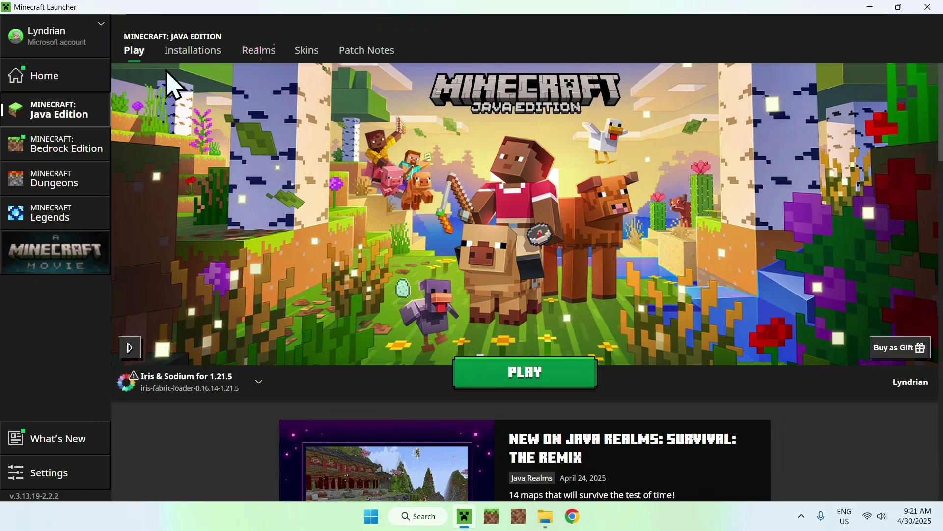
left_click(191, 54)
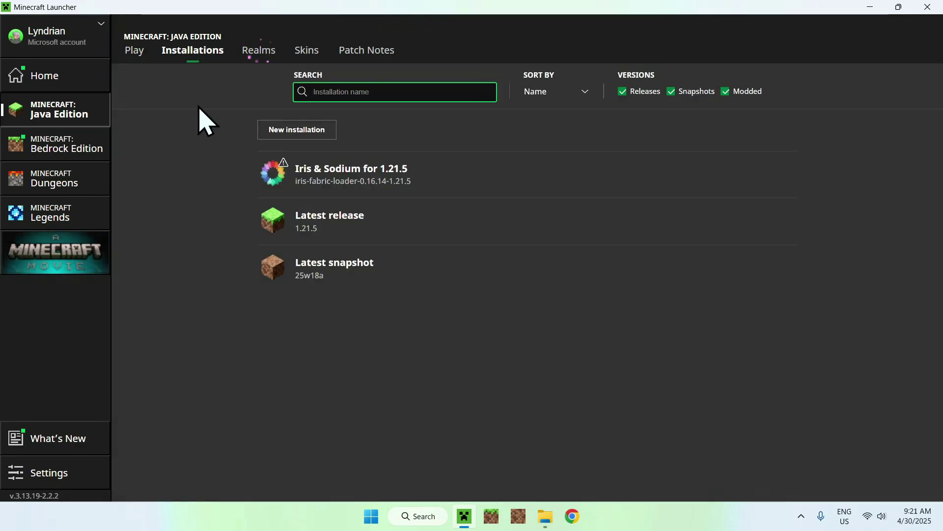
mouse_move(354, 178)
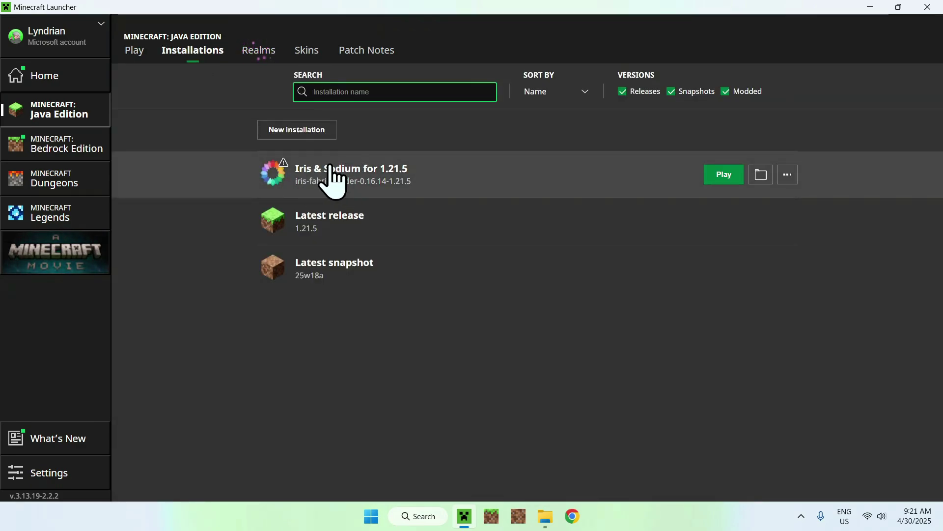
- Open the Iris installation's game folder and enter its shaderpacks folder
left_click(761, 174)
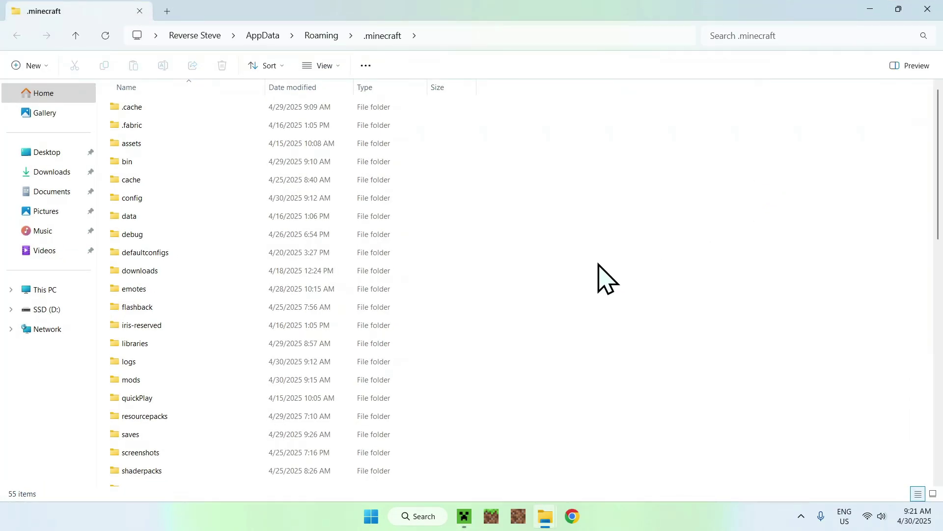
left_click(206, 471)
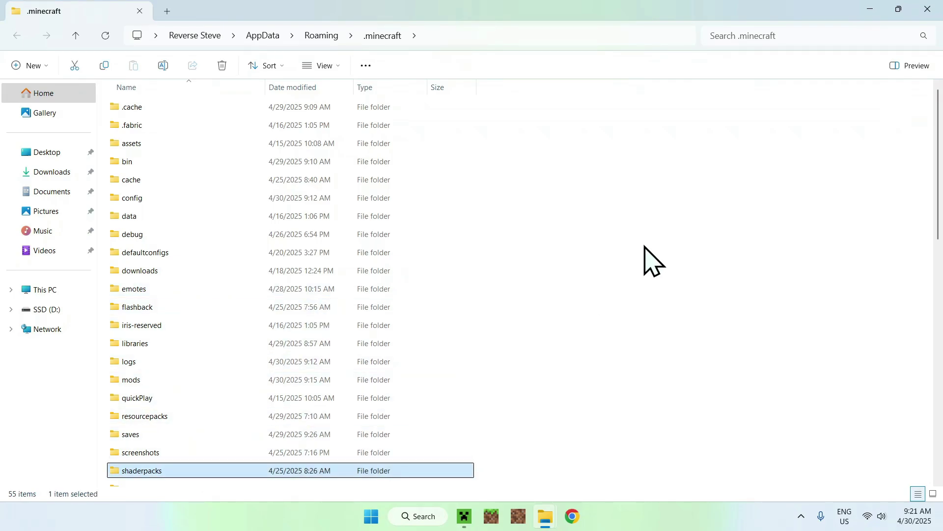
double_click(185, 470)
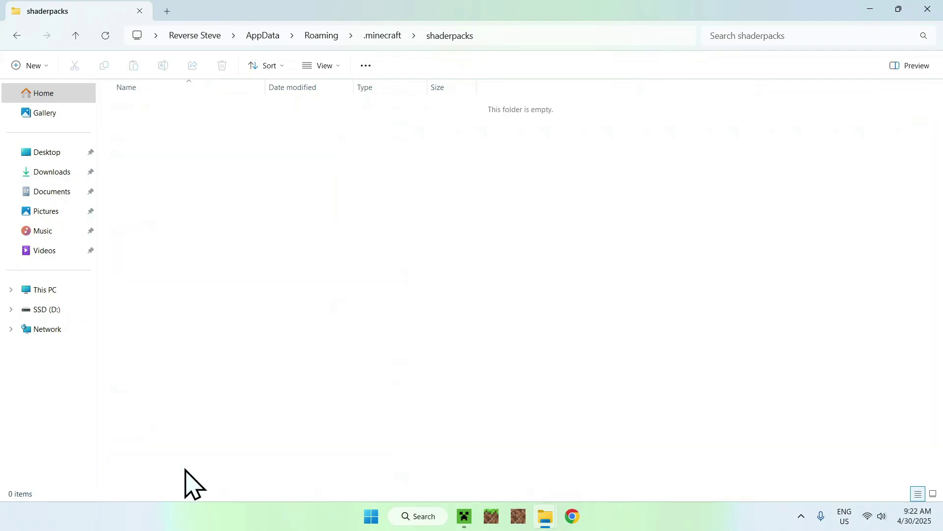
- Copy both Complementary r5.5.1 zips from Downloads into the shaderpacks folder
left_click(52, 173)
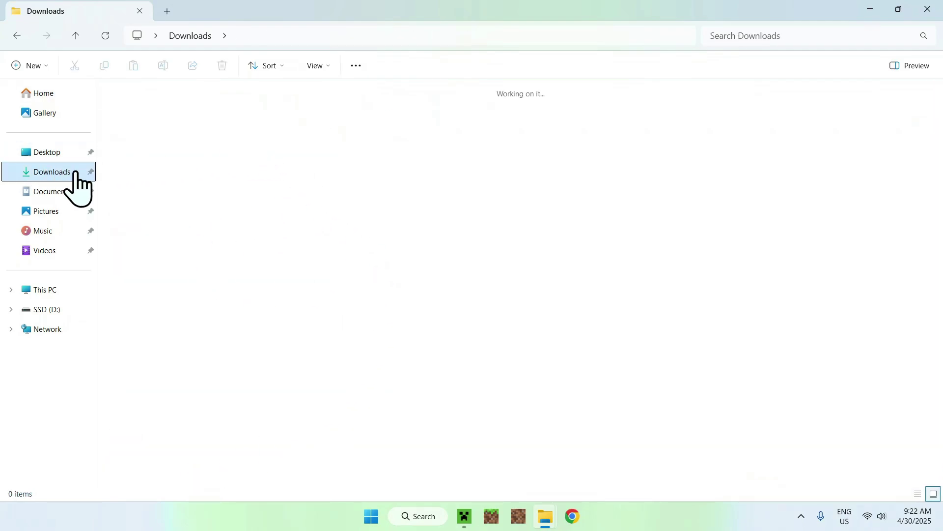
left_click_drag(364, 204, 221, 152)
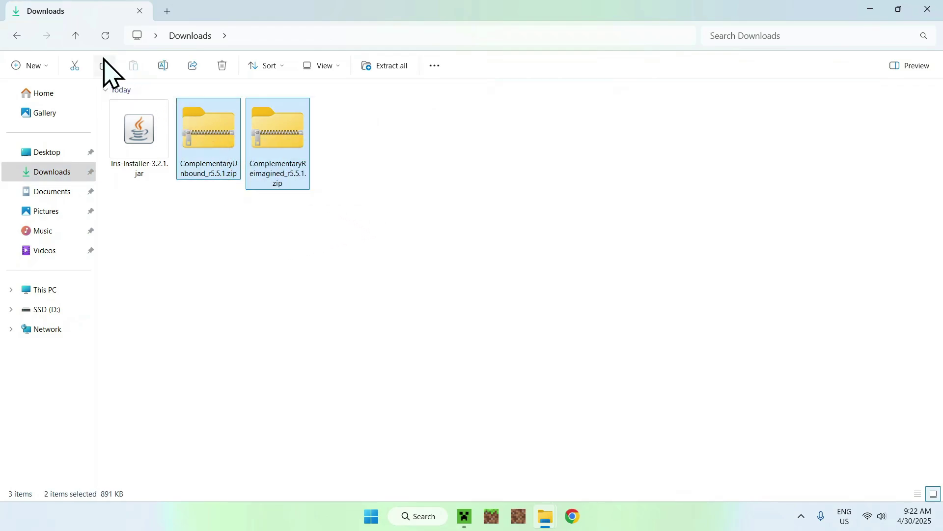
left_click(18, 35)
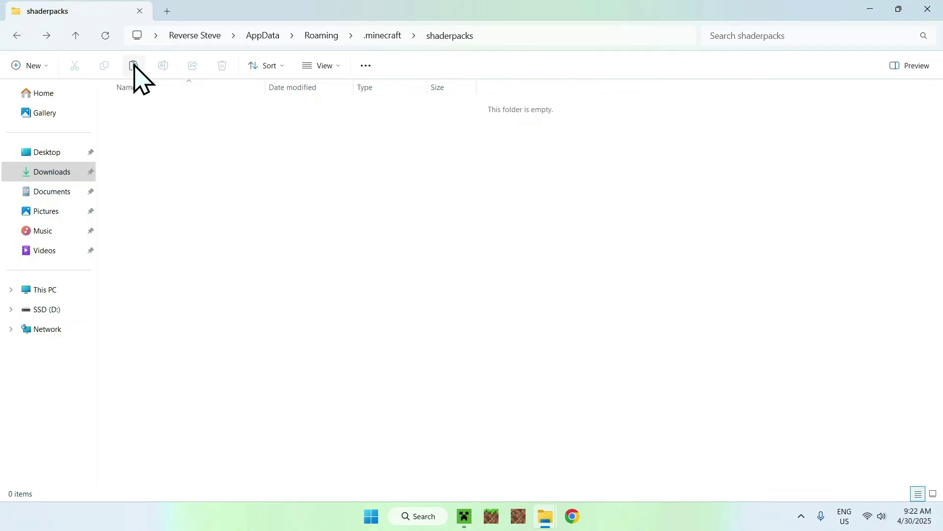
left_click(133, 66)
left_click(180, 161)
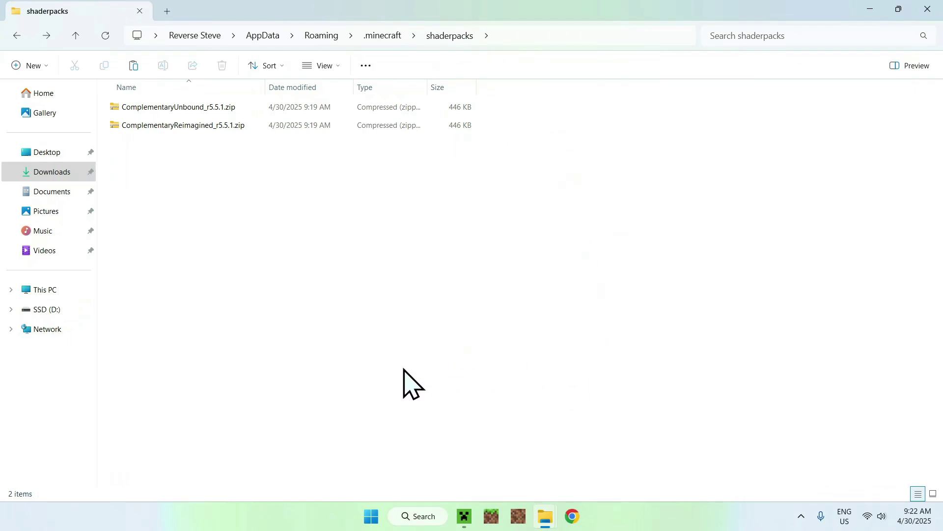
left_click(464, 515)
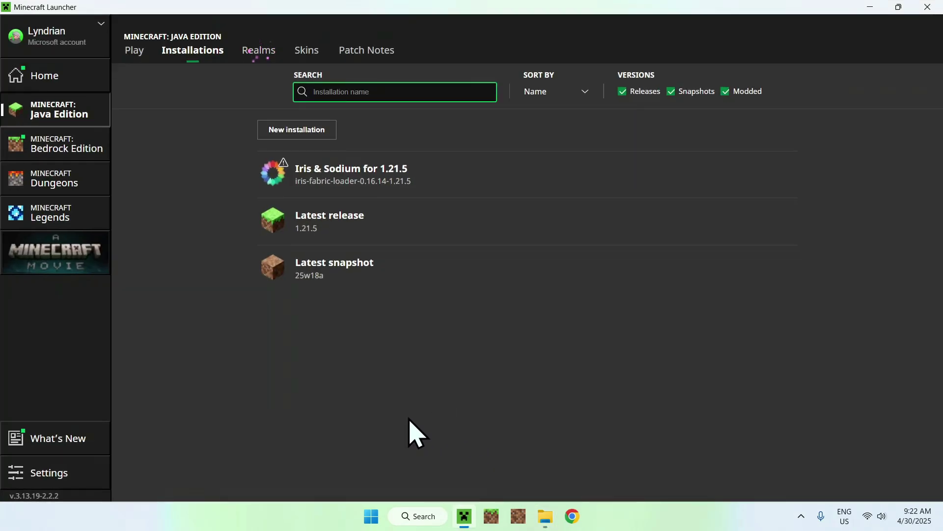
- Play Iris & Sodium for 1.21.5, accepting the 'I understand the risks' warning
left_click(133, 51)
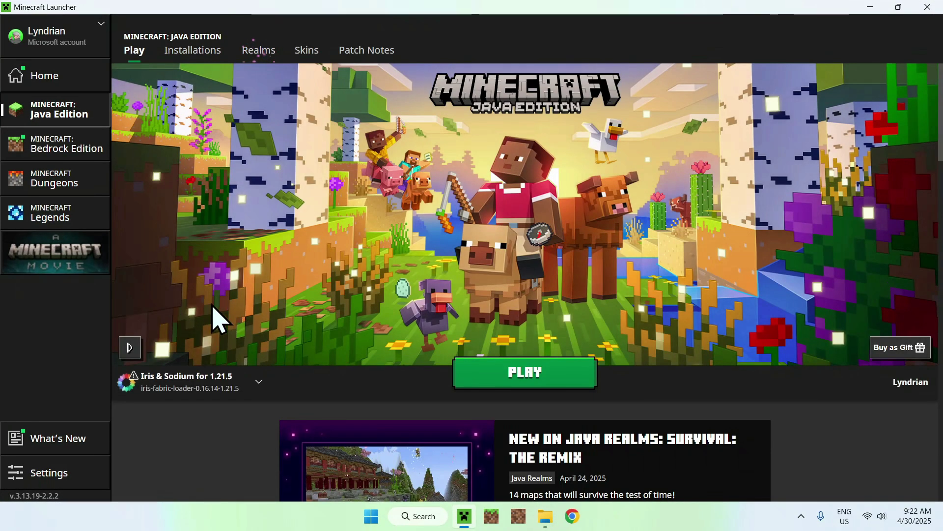
left_click(520, 384)
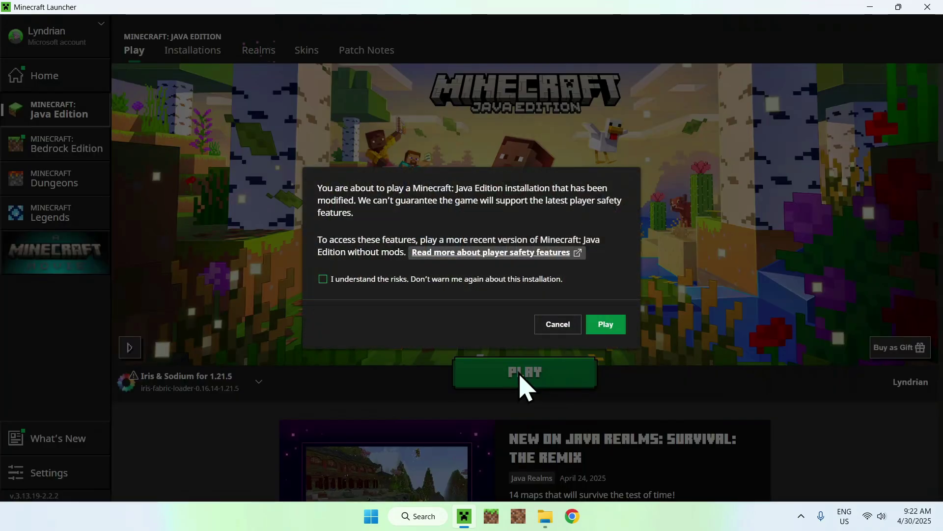
left_click(323, 280)
left_click(607, 328)
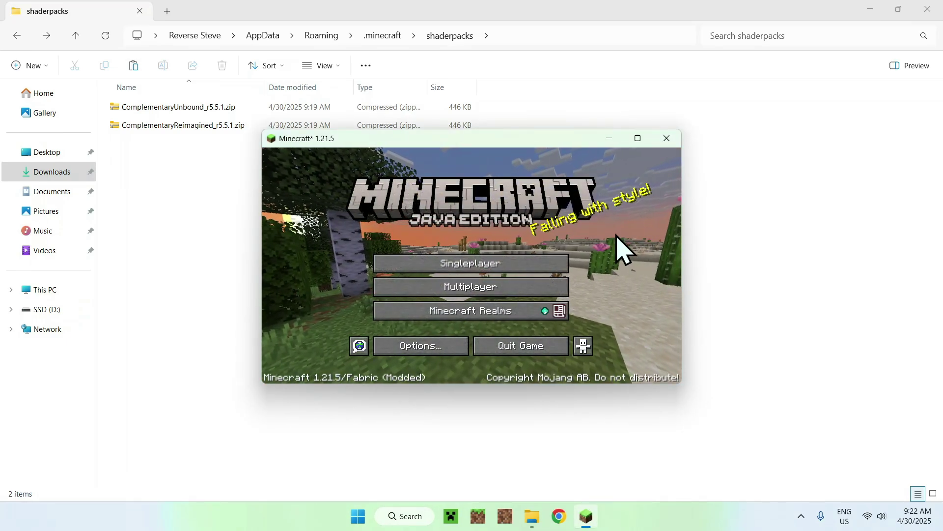
- Maximize the game window, load the Tutorials world, walk toward the river, then pause
left_click(639, 140)
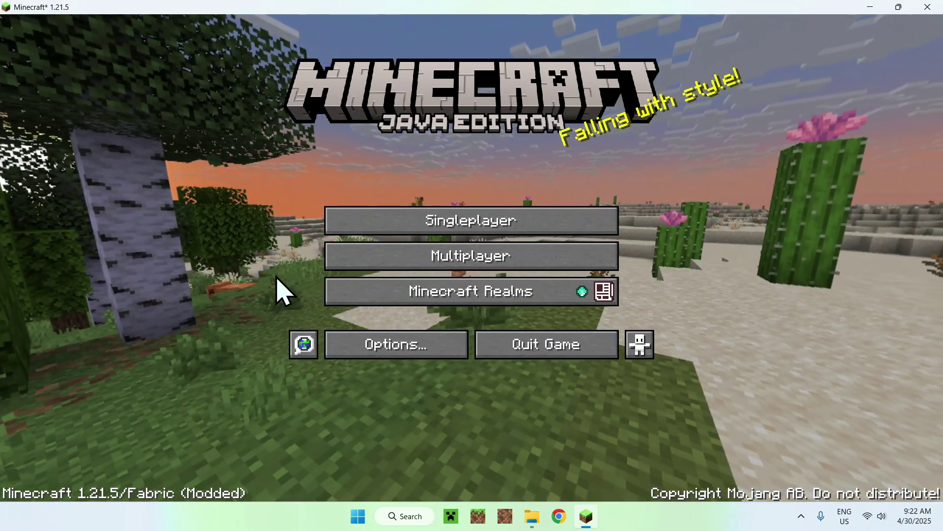
left_click(458, 219)
left_click(285, 105)
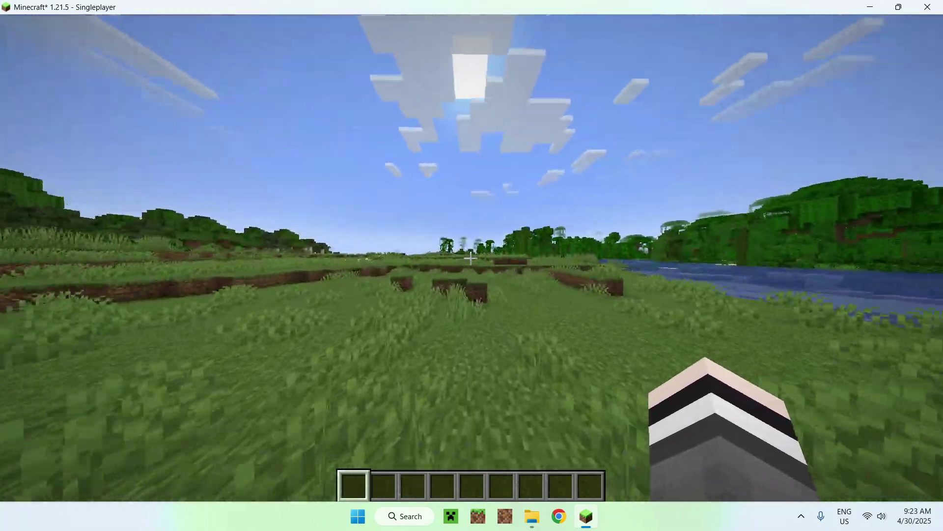
key("w")
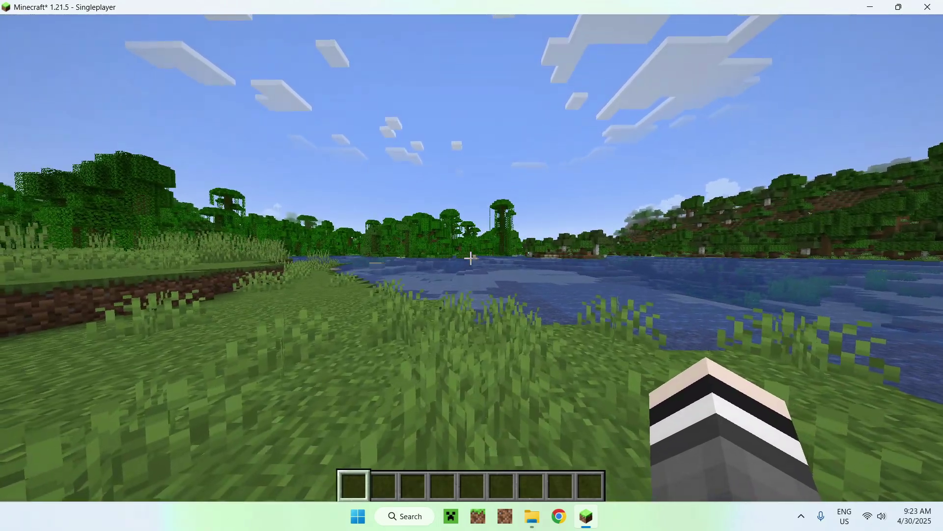
key("Escape")
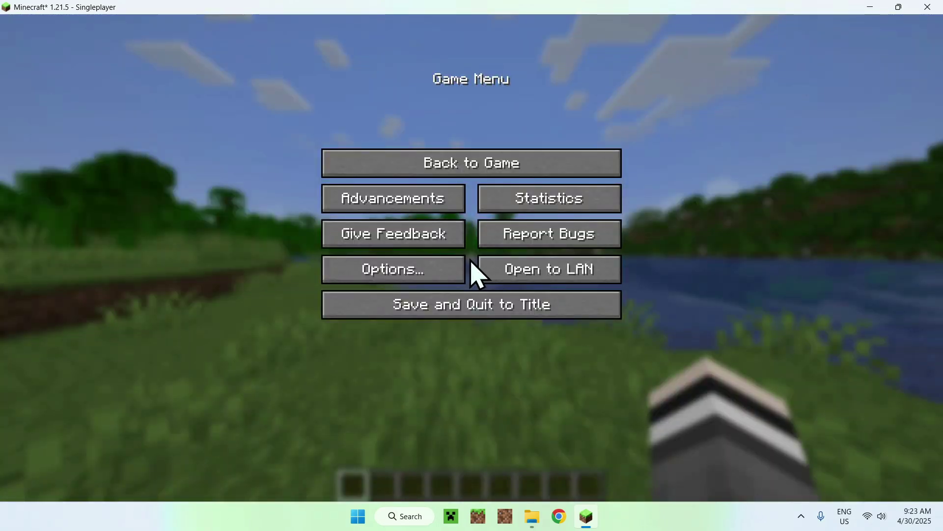
- Select and apply the ComplementaryReimagined_r5.5.1.zip shader pack under Video Settings > Shader Packs
left_click(381, 275)
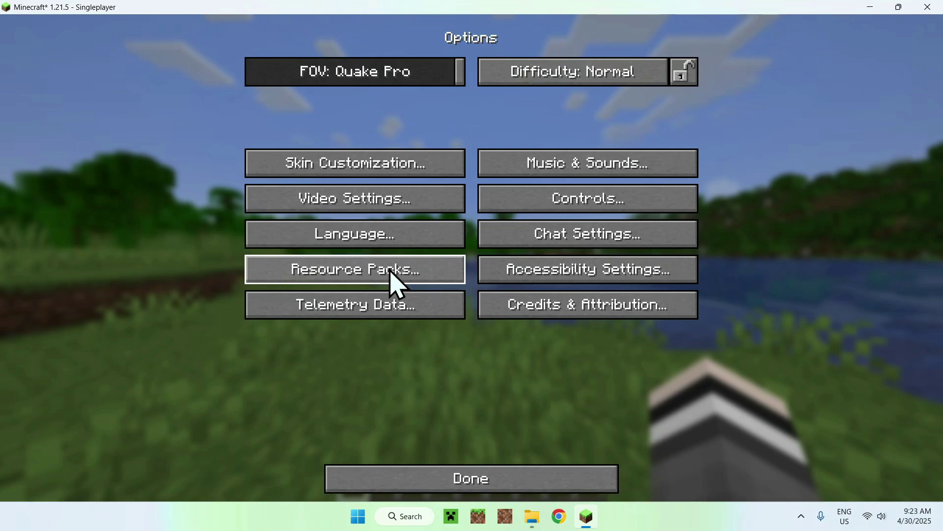
left_click(355, 206)
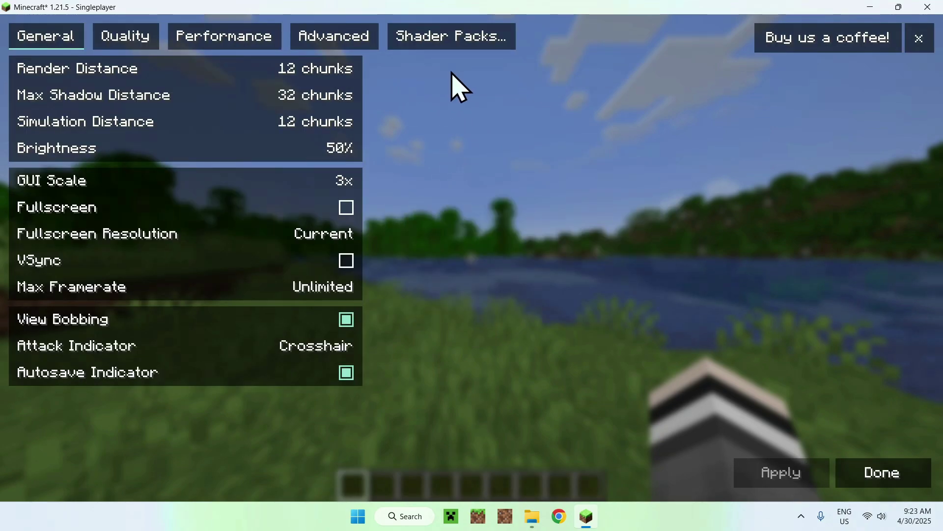
left_click(447, 42)
left_click(428, 118)
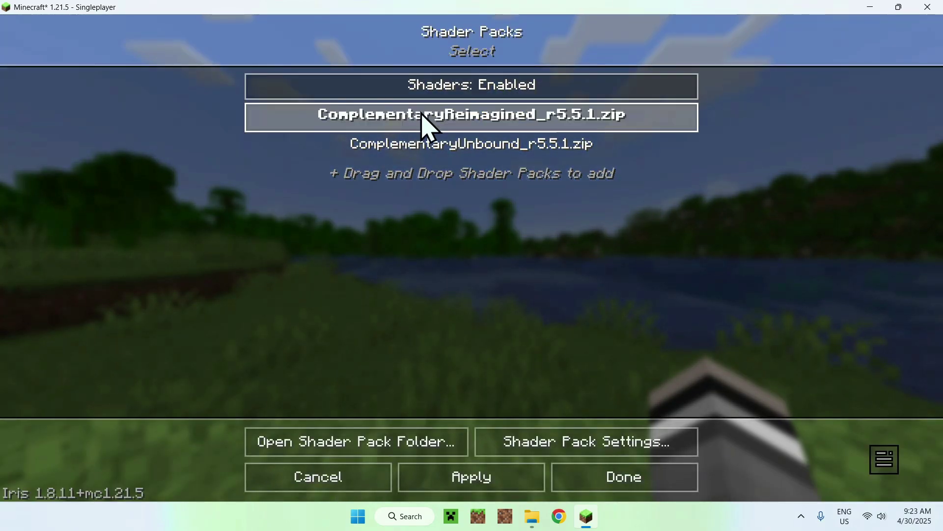
left_click(404, 150)
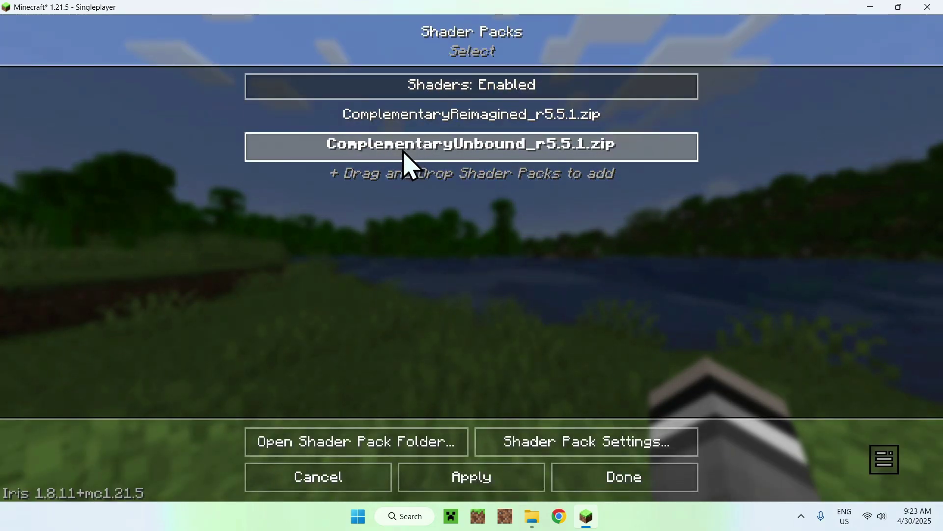
left_click(418, 126)
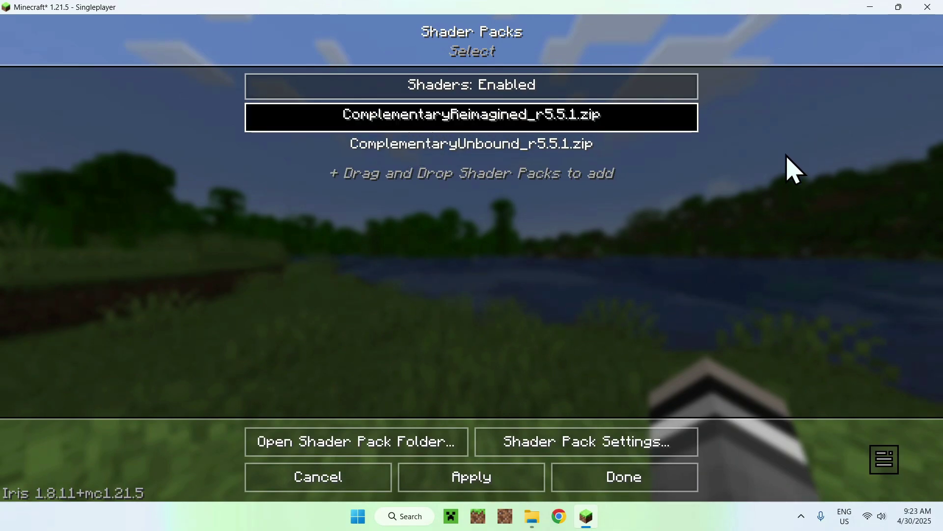
left_click(469, 475)
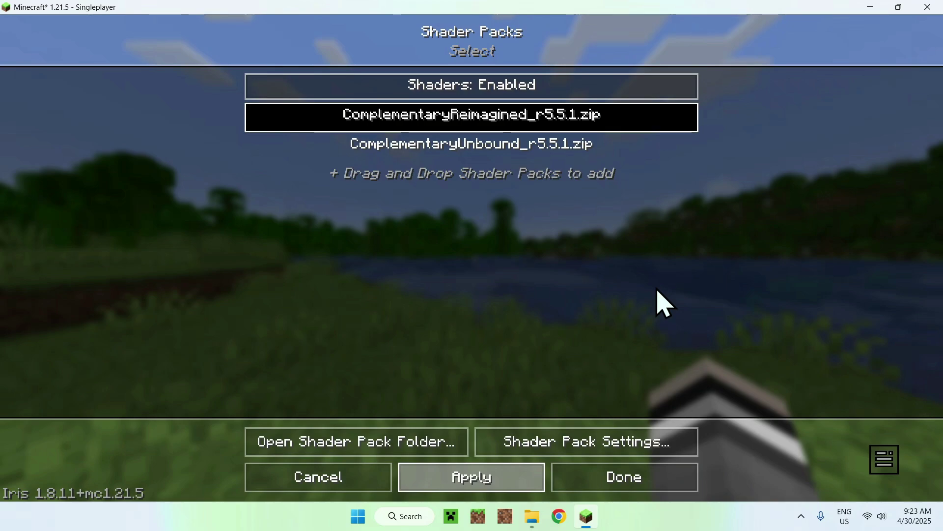
- Close the shader pack and settings screens to resume play with Complementary Reimagined shaders
key("Escape")
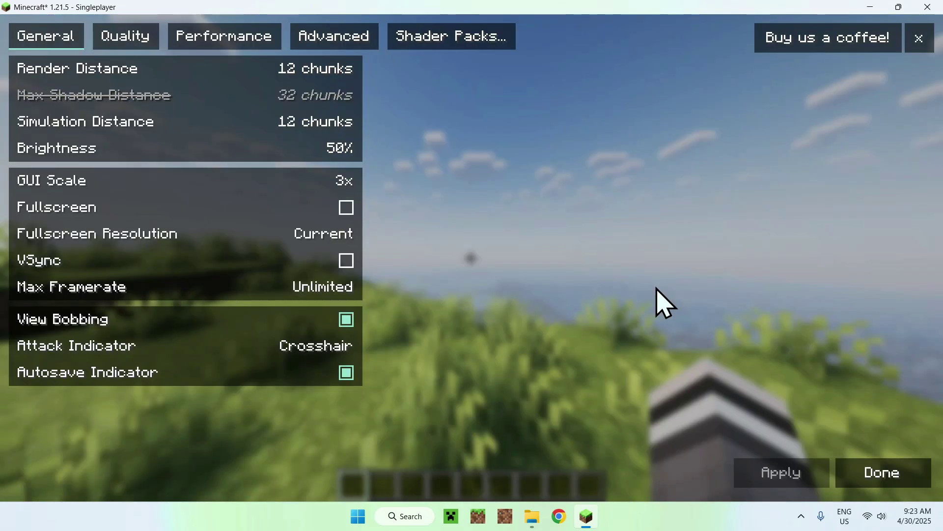
key("Escape")
key("Escape")
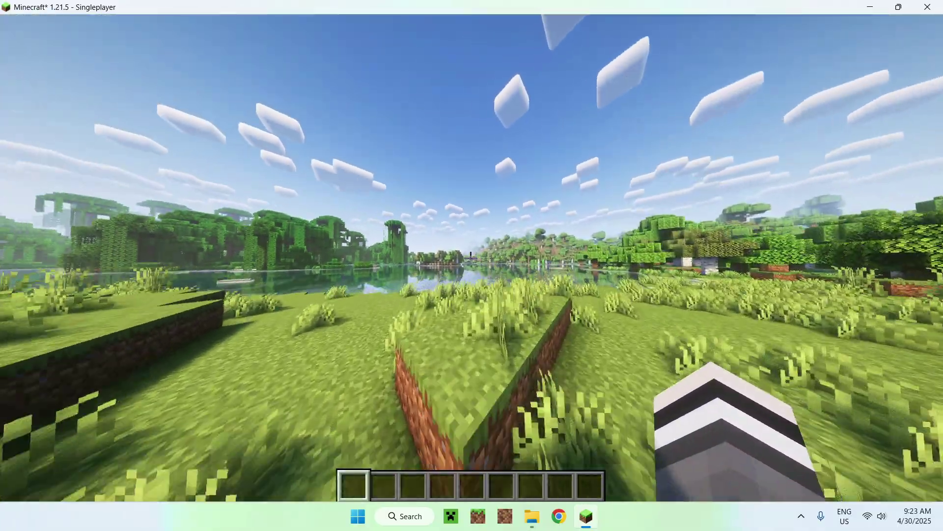
- Switch the active shader pack to ComplementaryUnbound_r5.5.1.zip and back out of the settings screens
key("Escape")
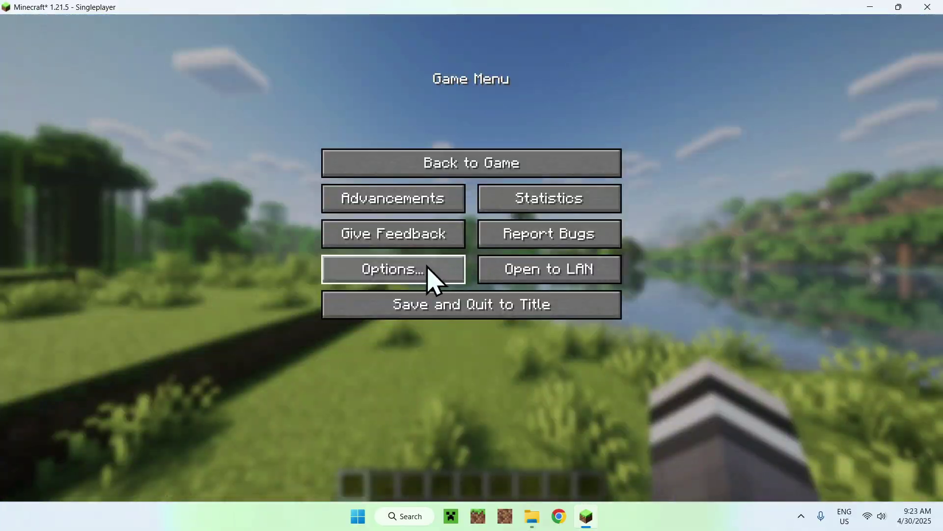
left_click(428, 277)
left_click(353, 208)
left_click(450, 38)
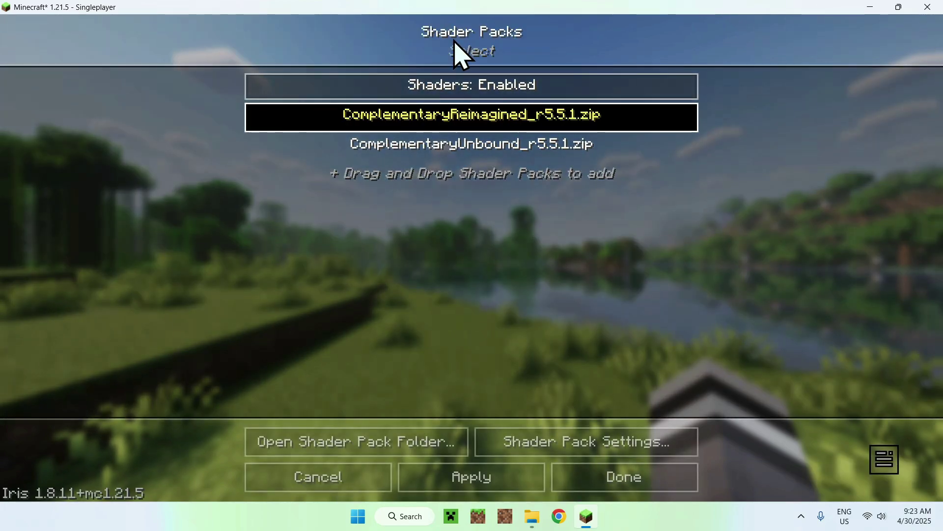
left_click(457, 144)
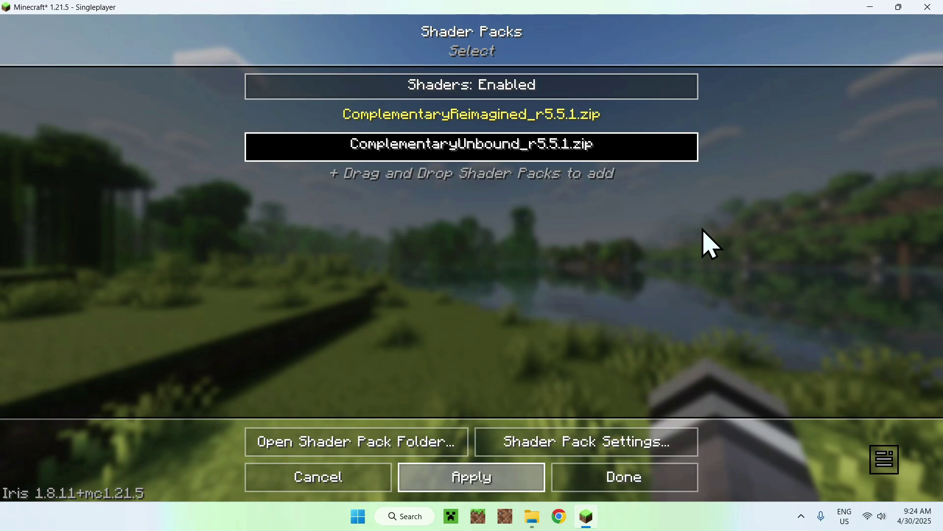
key("Escape")
key("Escape")
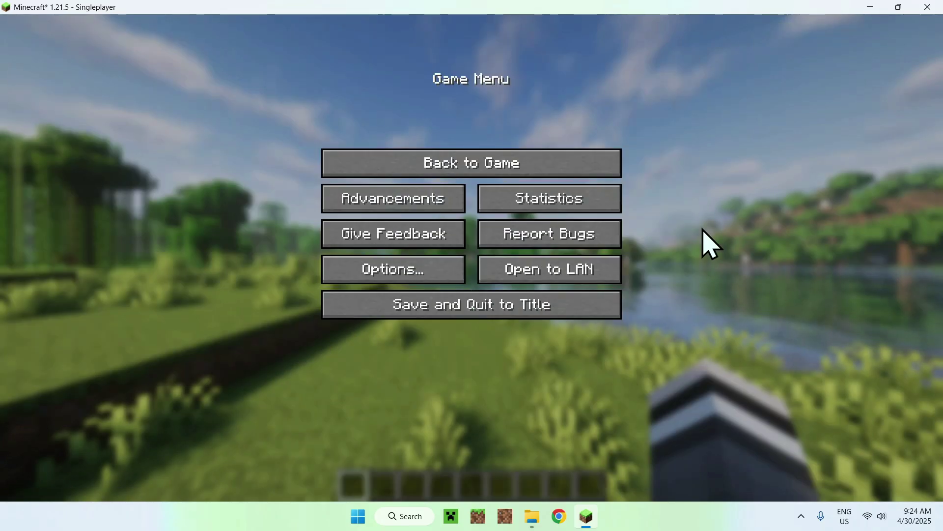
key("Escape")
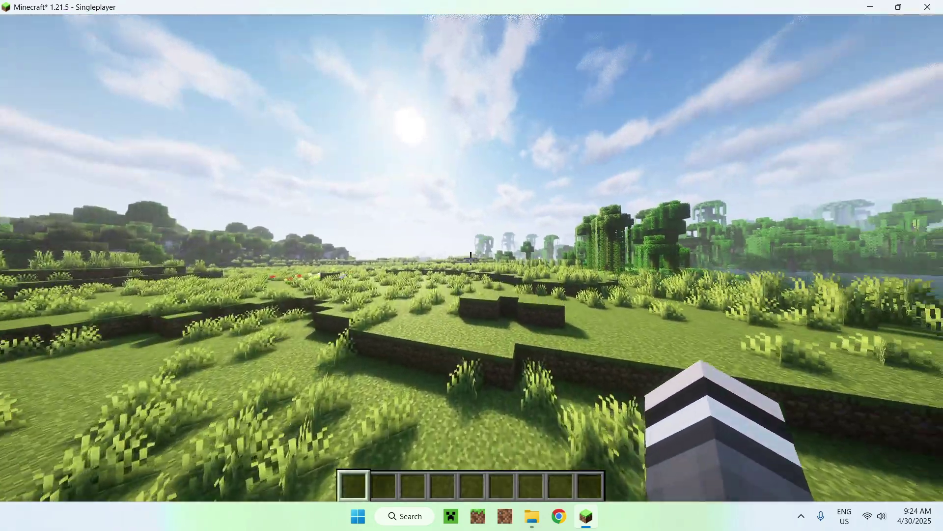